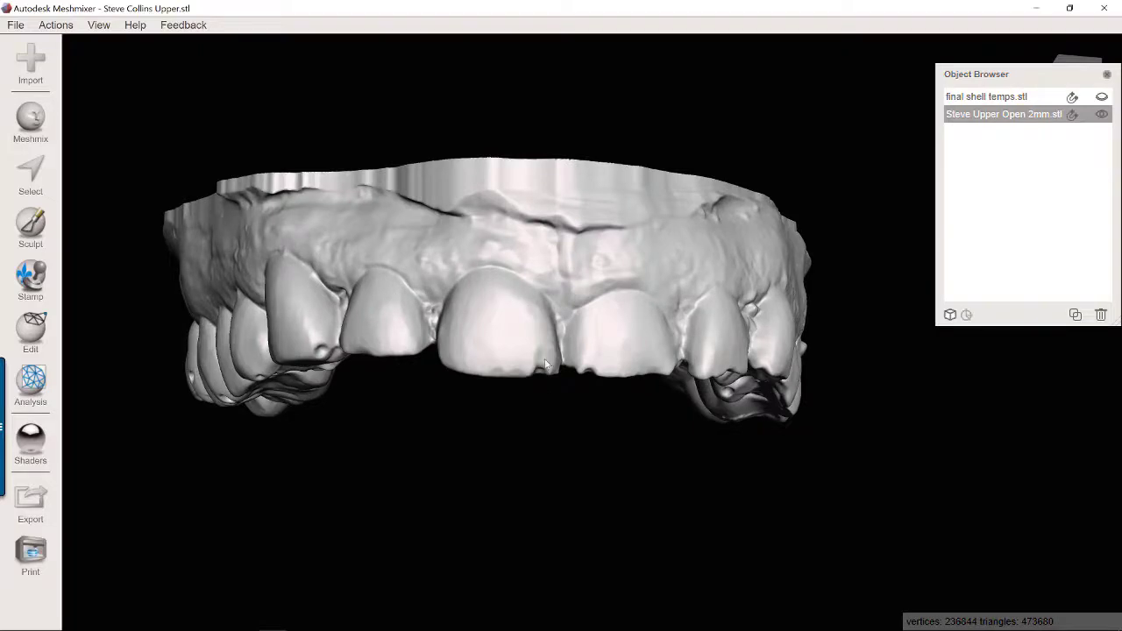
right_click_drag(527, 403, 531, 379)
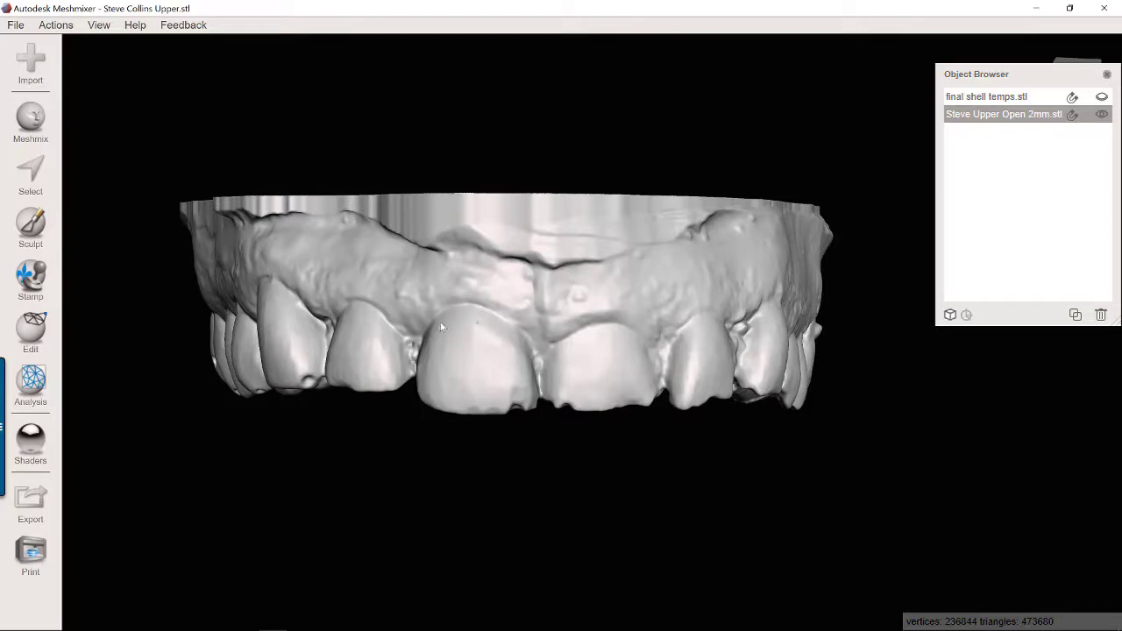
right_click_drag(510, 480, 543, 472)
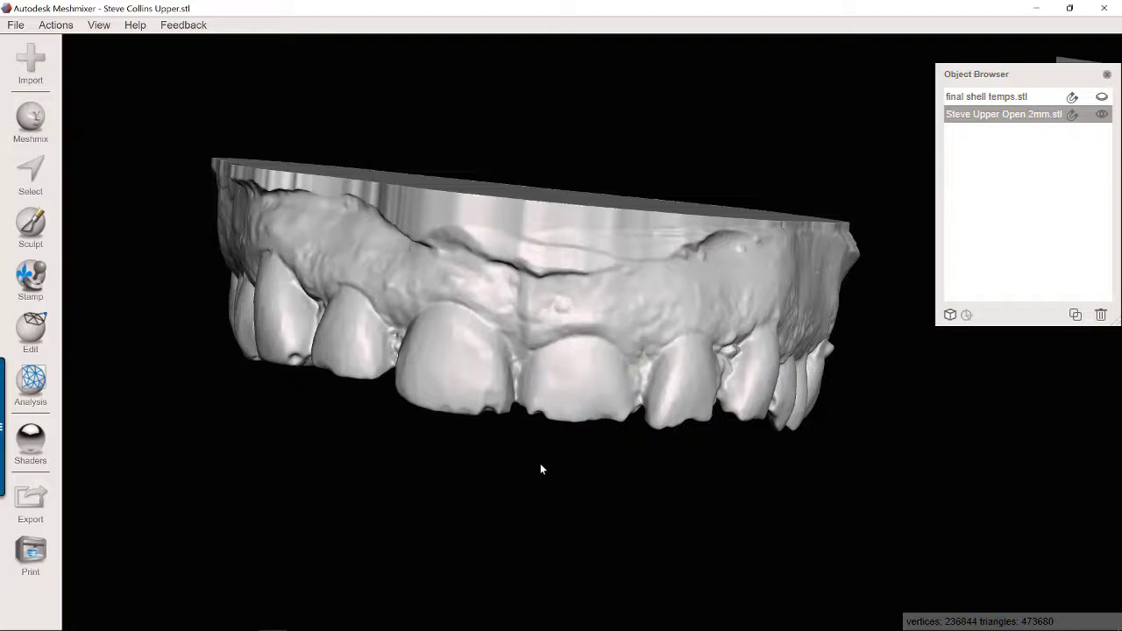
left_click(29, 176)
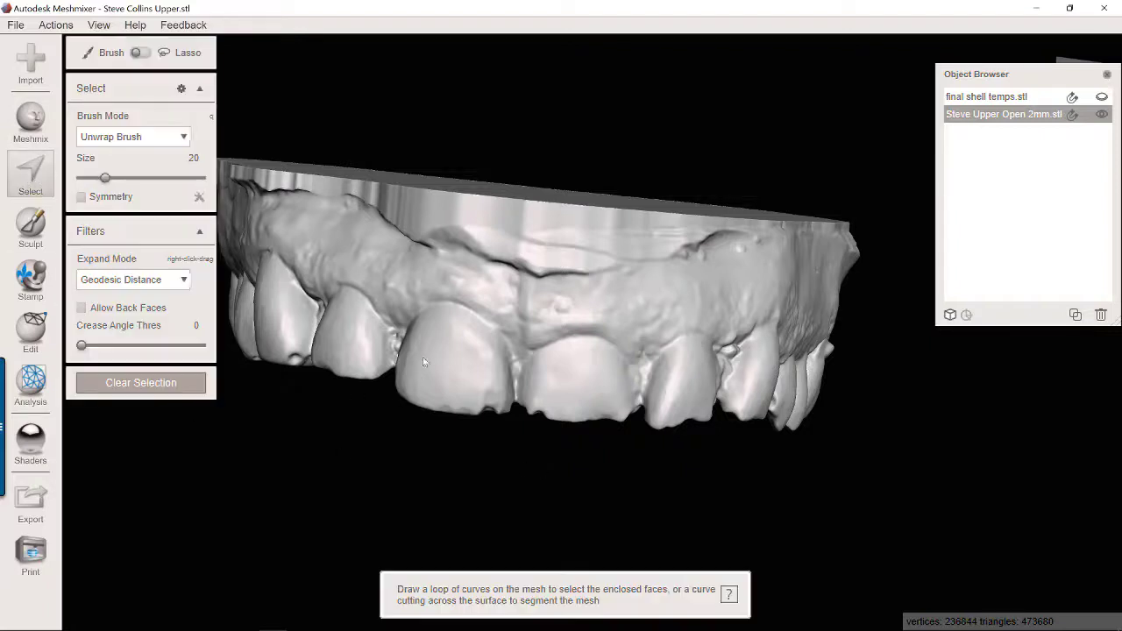
scroll(423, 356, "up", 2)
scroll(422, 355, "up", 1)
right_click_drag(529, 339, 575, 343)
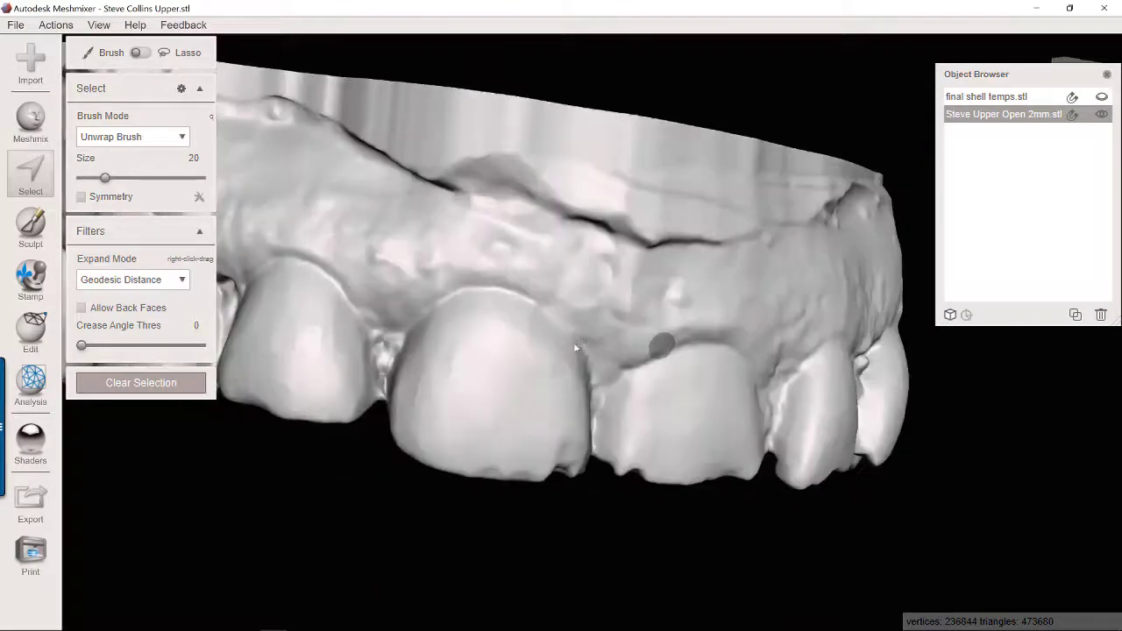
left_click_drag(504, 318, 475, 305)
left_click(141, 470)
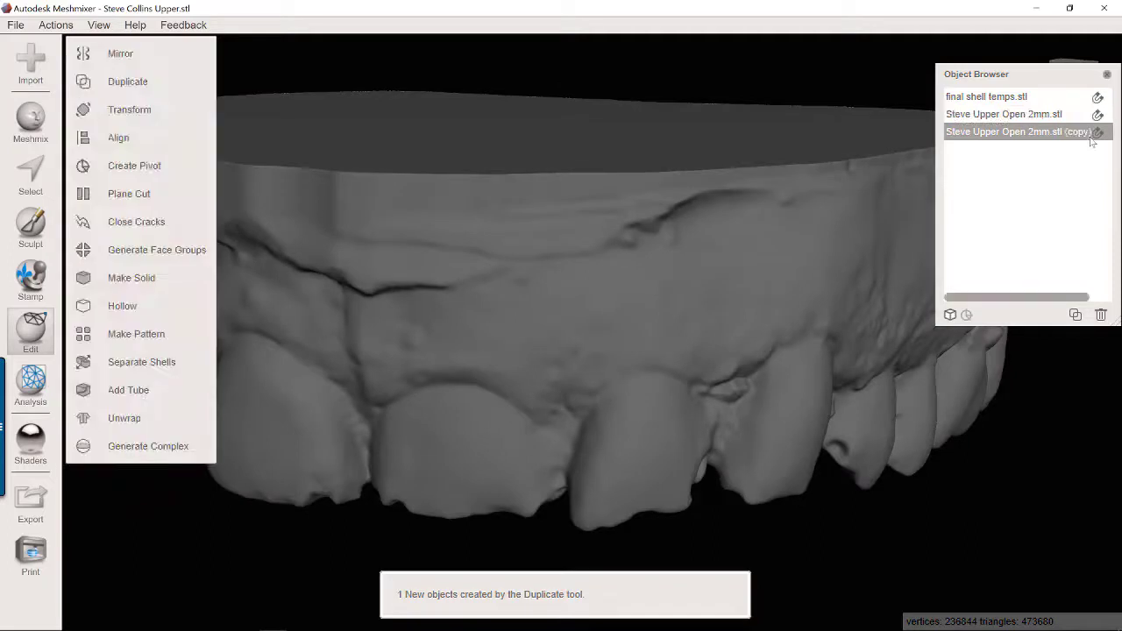
- Hide the duplicate of the upper arch model and make the original upper model the active object
left_click_drag(1051, 298, 1081, 299)
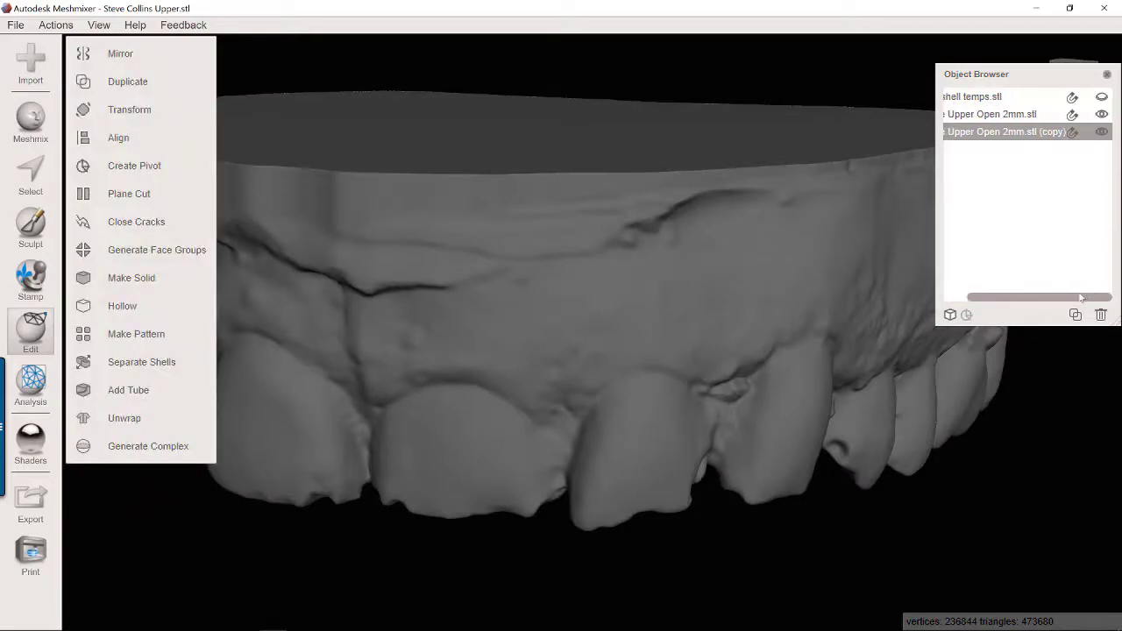
left_click(1102, 135)
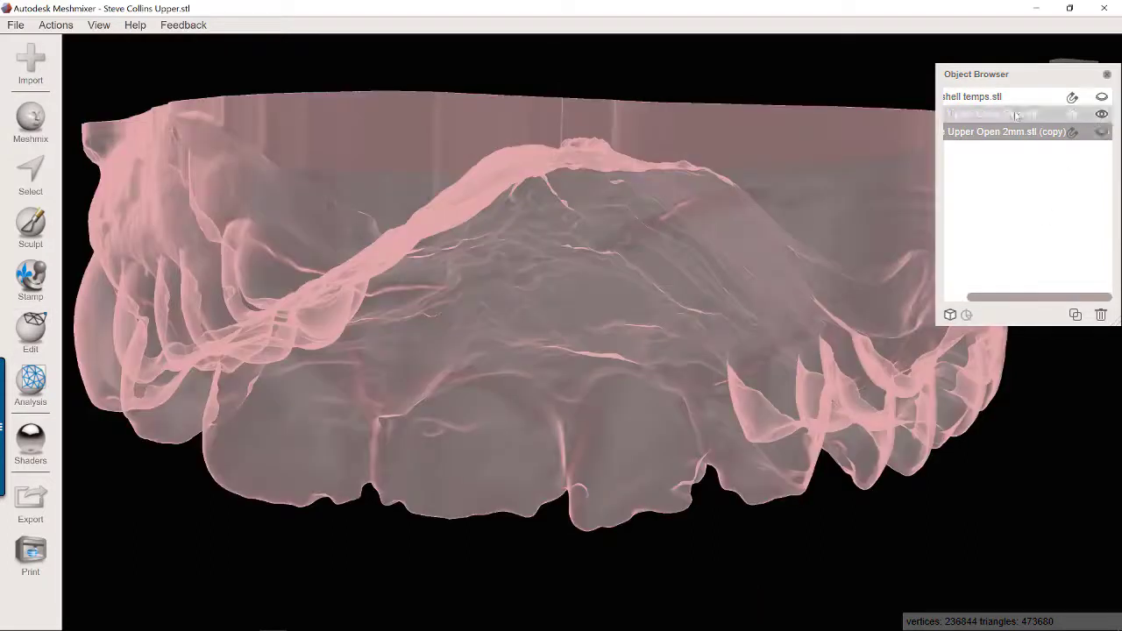
left_click(549, 468)
- With the Unwrap Brush at size 20, select a band along the first central incisor's front gumline and down its outer side
right_click_drag(549, 468, 638, 413)
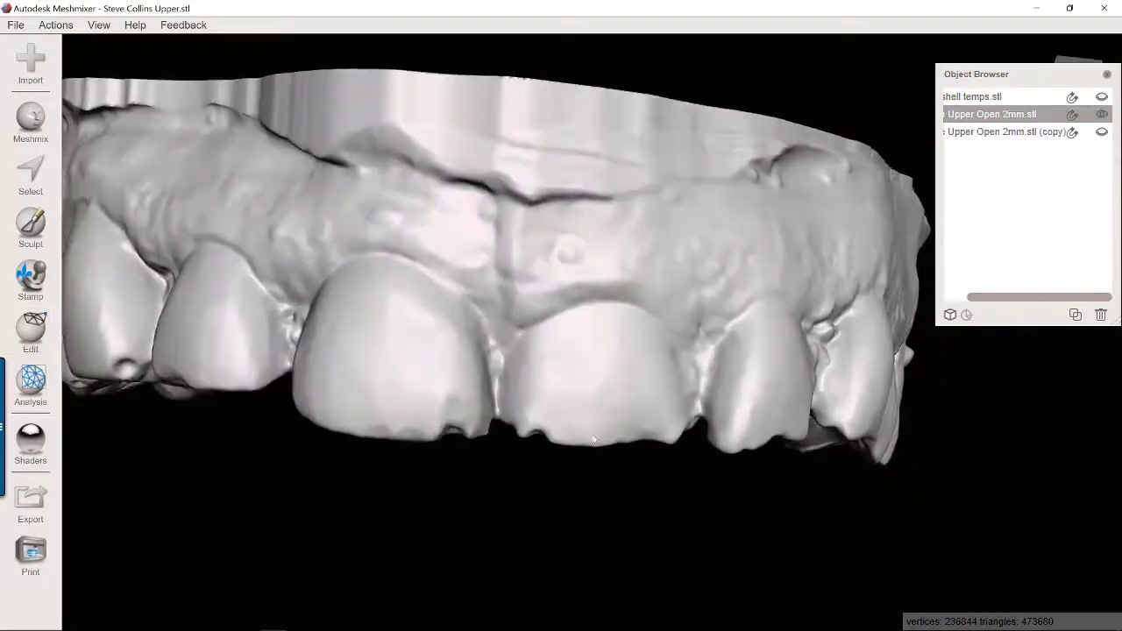
key("s")
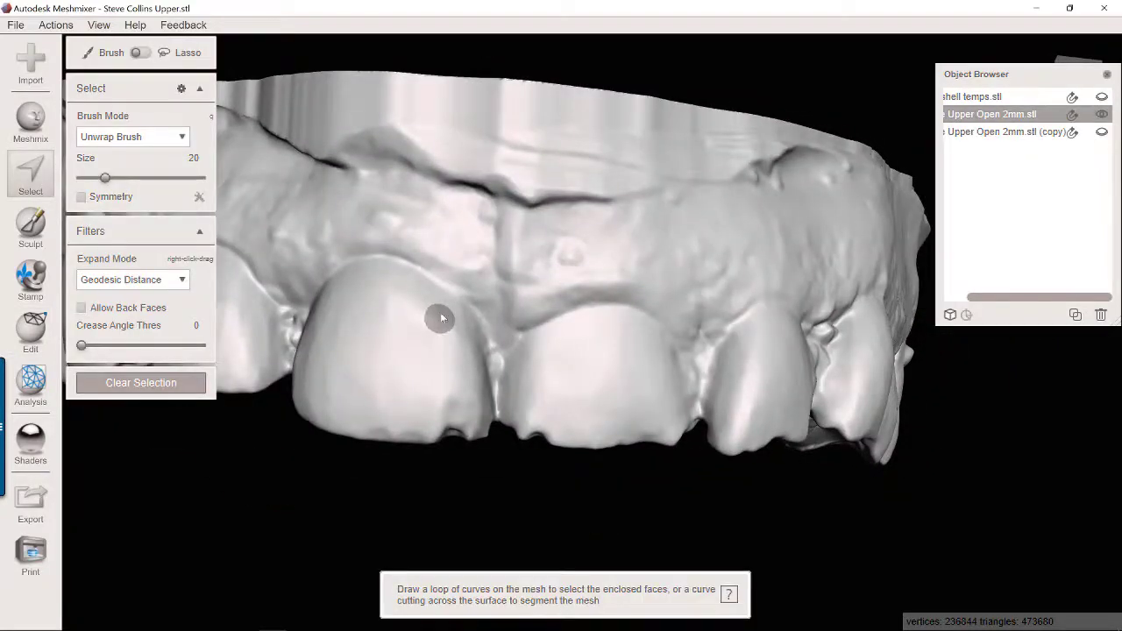
left_click(441, 314)
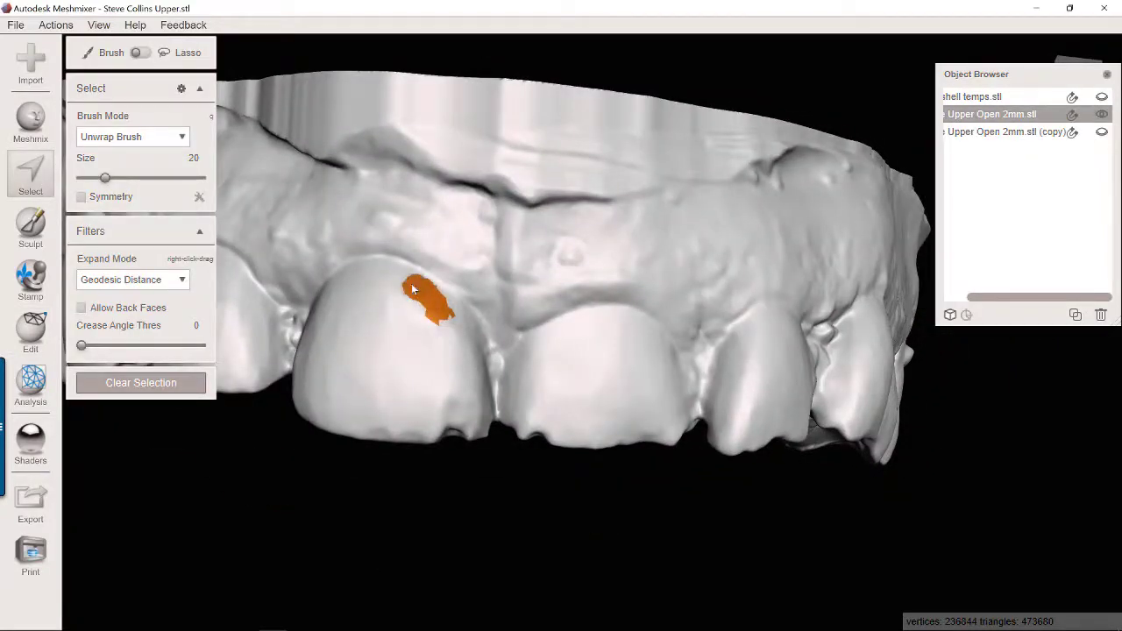
mouse_move(411, 283)
left_mouse_down()
mouse_move(366, 267)
mouse_move(343, 288)
left_mouse_up()
right_click_drag(397, 326, 483, 330)
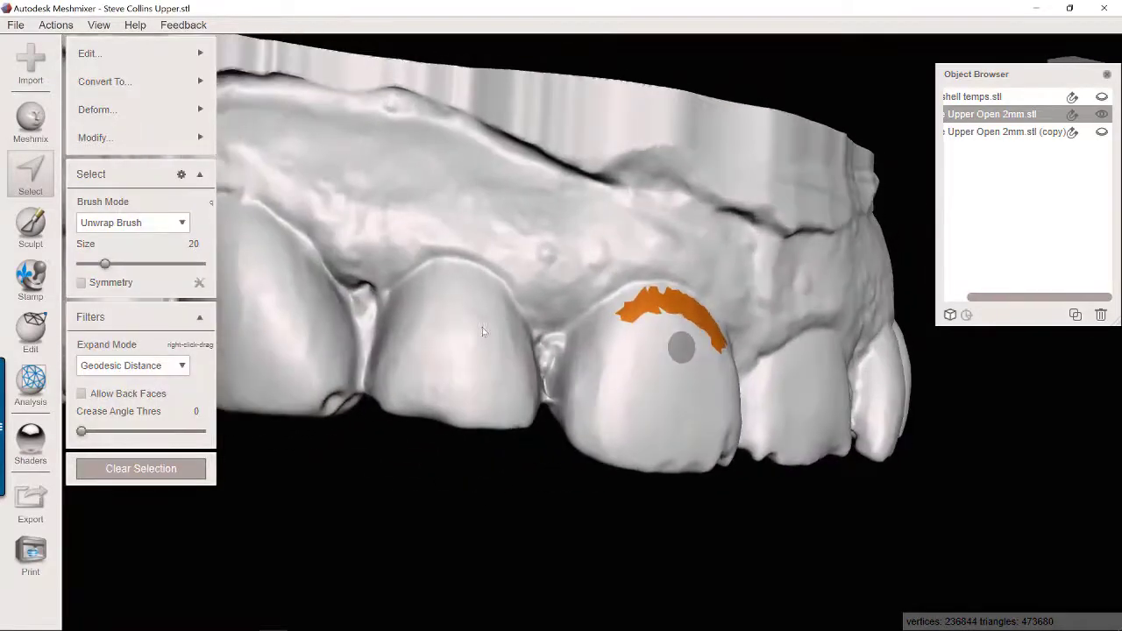
left_click_drag(661, 302, 572, 347)
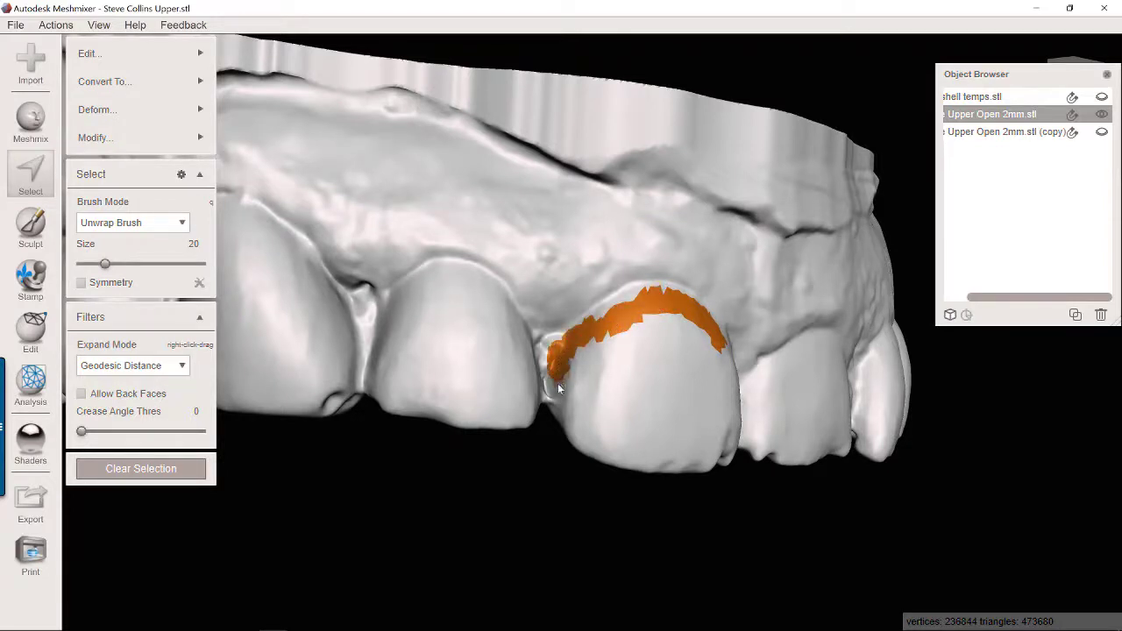
right_click_drag(561, 461, 555, 401)
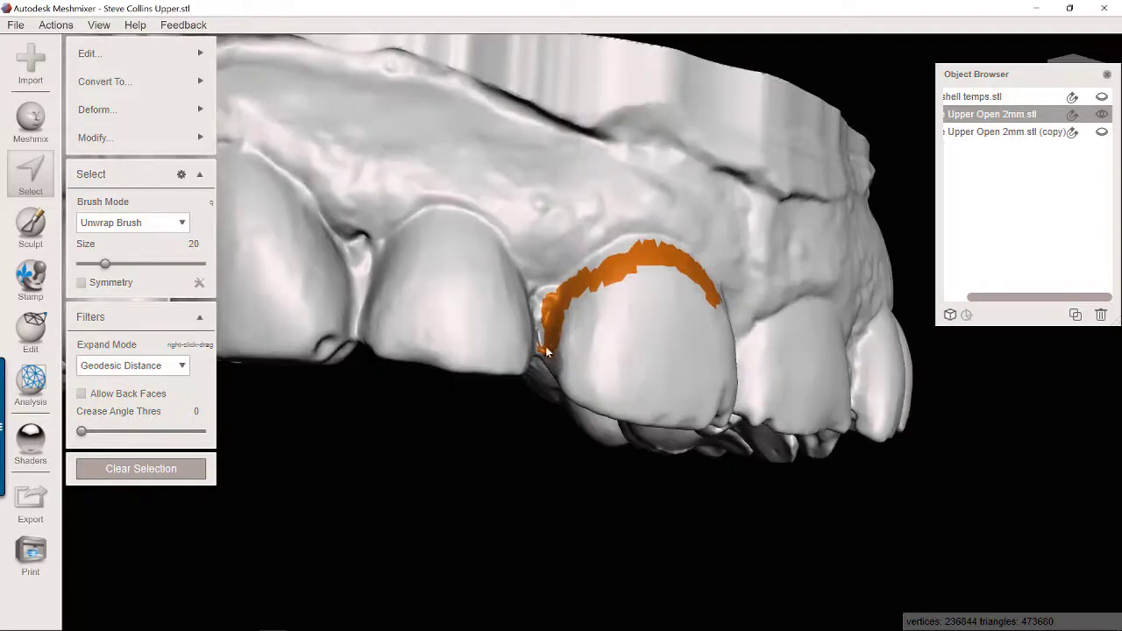
- Extend the brush selection along the palatal gumlines of both central incisors and widen the band onto the teeth
right_click_drag(582, 452, 618, 254)
middle_click_drag(618, 300, 620, 400)
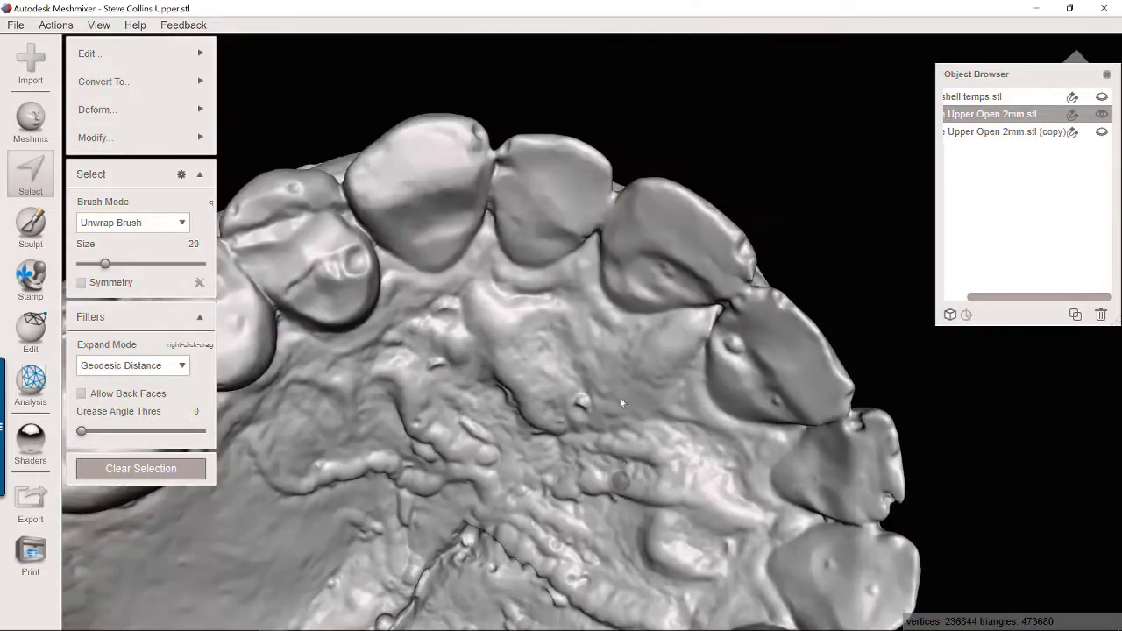
scroll(617, 278, "up", 5)
right_click_drag(617, 276, 626, 300)
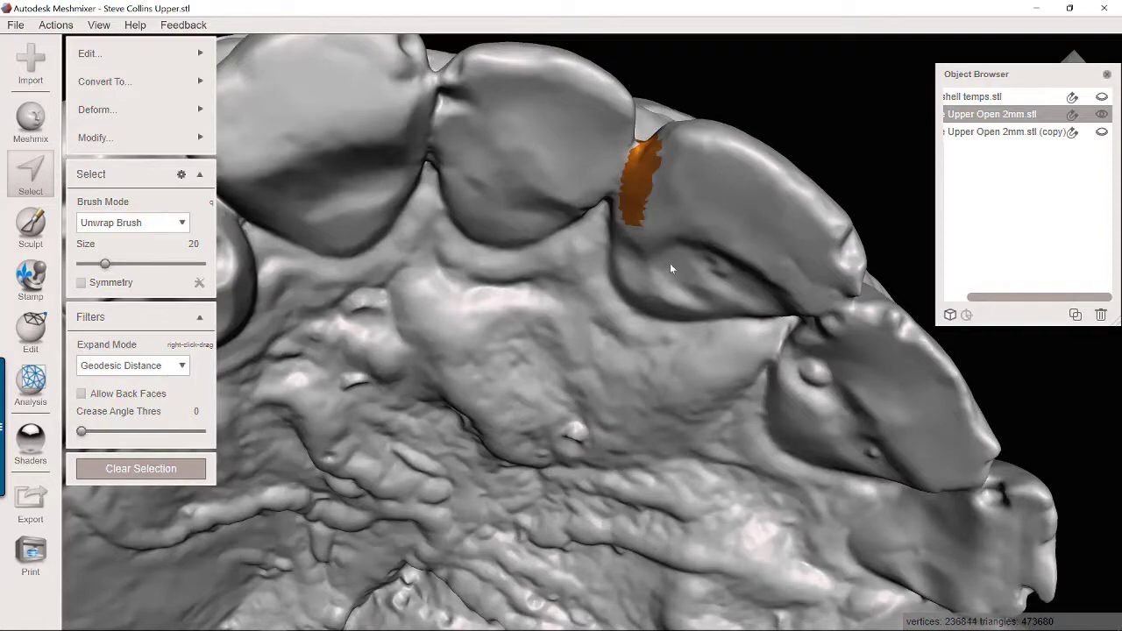
right_click_drag(670, 264, 739, 167)
mouse_move(655, 179)
left_mouse_down()
mouse_move(664, 165)
mouse_move(641, 254)
mouse_move(667, 292)
mouse_move(651, 282)
mouse_move(722, 301)
mouse_move(776, 293)
mouse_move(730, 290)
mouse_move(799, 298)
mouse_move(778, 417)
left_mouse_up()
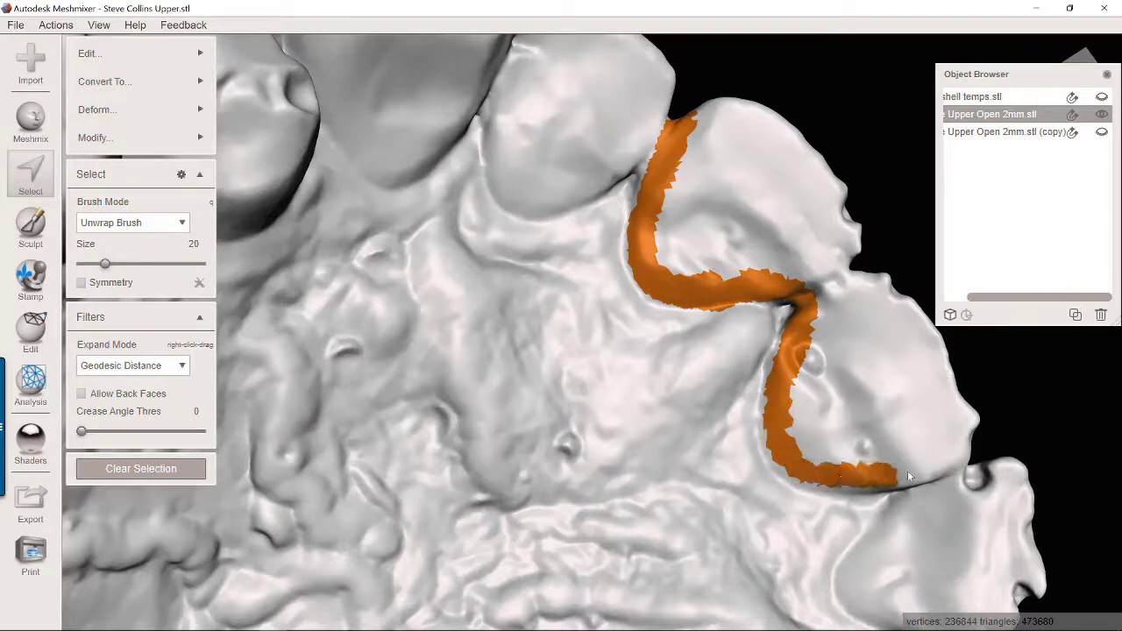
mouse_move(940, 456)
left_mouse_down()
mouse_move(968, 438)
mouse_move(920, 451)
mouse_move(906, 432)
mouse_move(817, 463)
mouse_move(796, 407)
mouse_move(822, 290)
mouse_move(670, 271)
mouse_move(706, 117)
left_mouse_up()
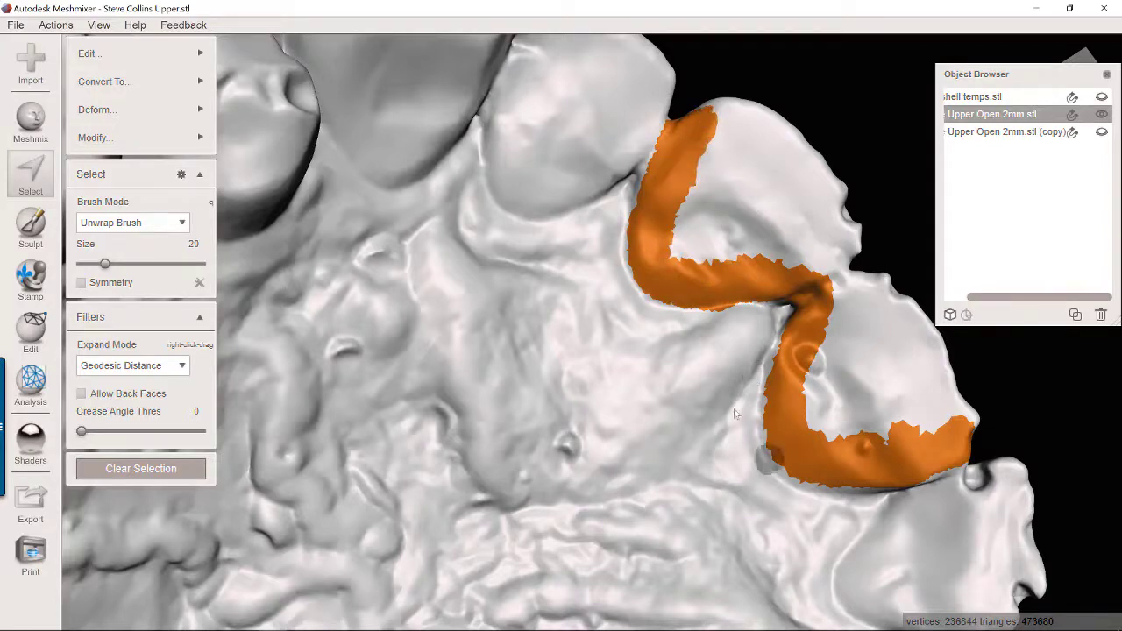
- Select the front gumline of the second central incisor and join it to the first incisor's band through the gap between them
scroll(730, 375, "up", 2)
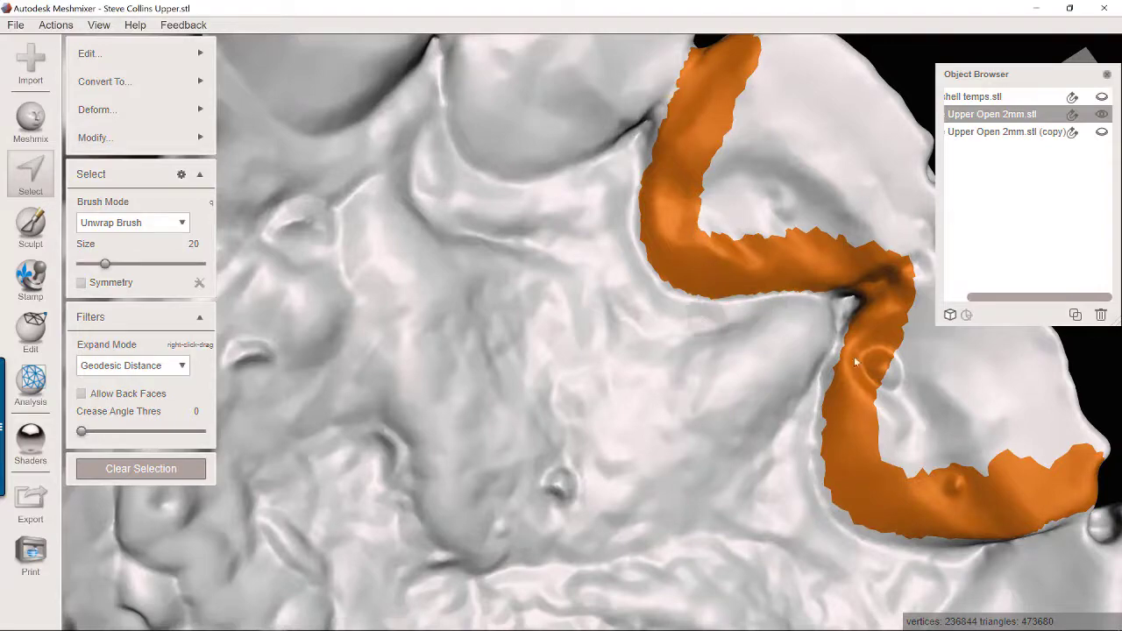
mouse_move(853, 355)
right_mouse_down()
mouse_move(784, 412)
mouse_move(641, 408)
mouse_move(537, 378)
mouse_move(541, 387)
right_mouse_up()
mouse_move(156, 514)
left_mouse_down()
mouse_move(235, 506)
mouse_move(297, 482)
mouse_move(452, 366)
mouse_move(461, 255)
left_mouse_up()
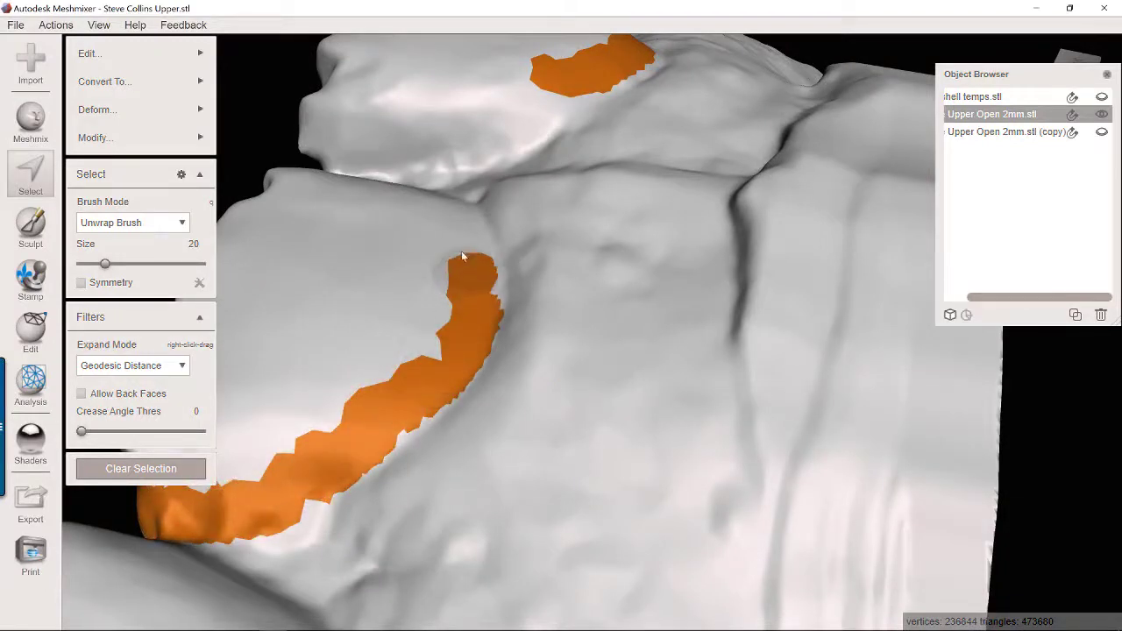
right_click_drag(493, 320, 479, 409)
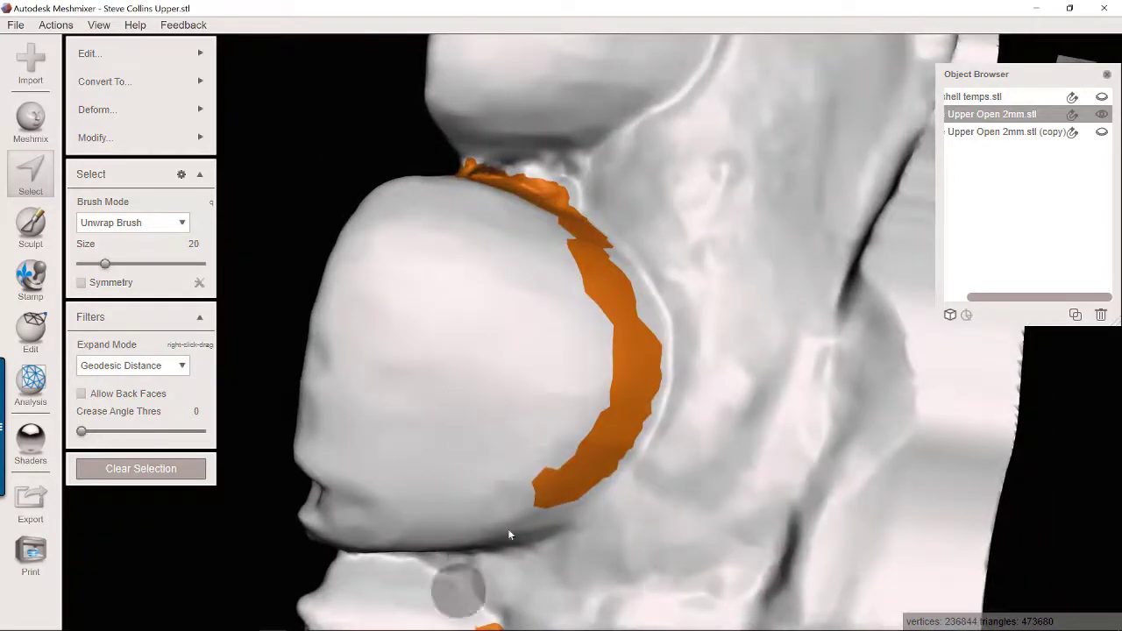
scroll(526, 489, "down", 2)
right_click_drag(526, 489, 568, 343)
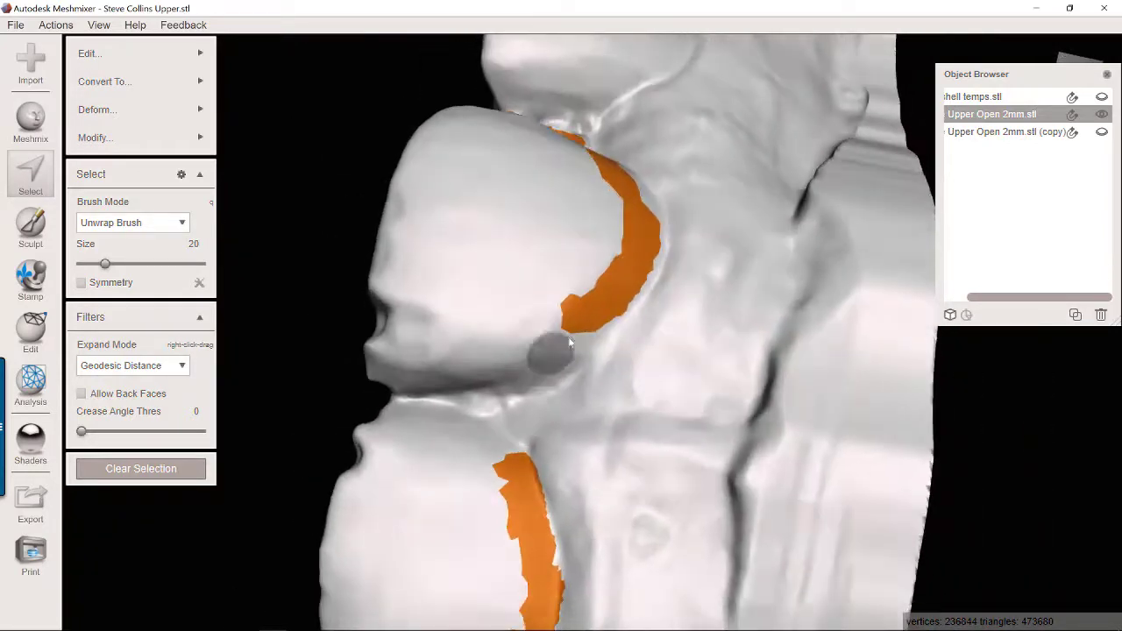
mouse_move(554, 350)
left_mouse_down()
mouse_move(456, 403)
mouse_move(514, 490)
left_mouse_up()
right_click_drag(455, 519, 205, 349)
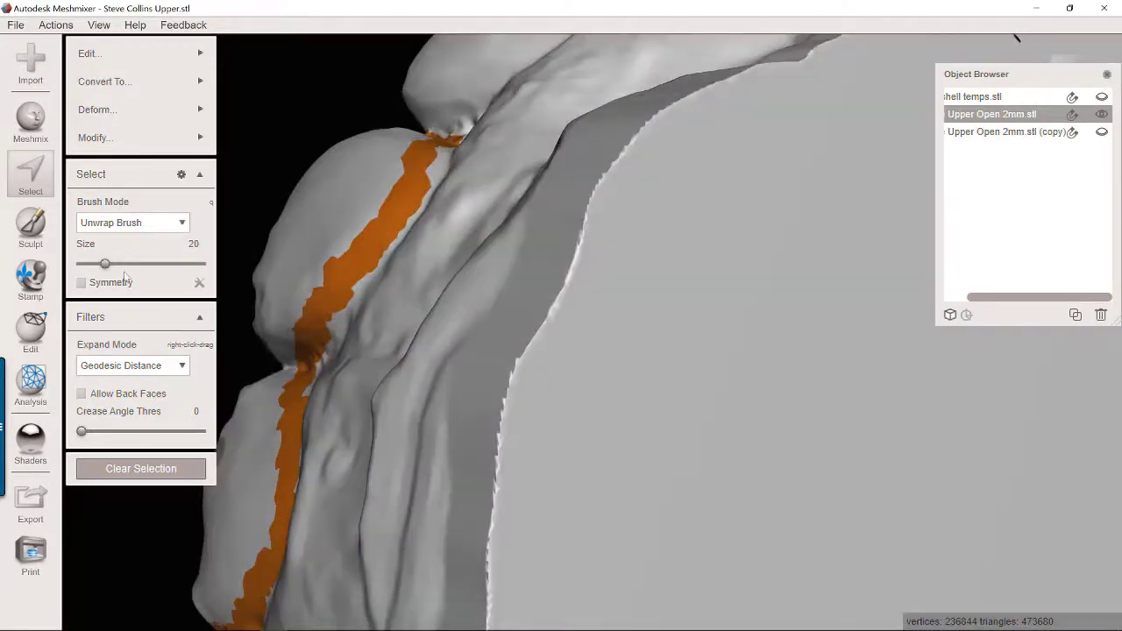
- Set the selection brush size to 29 and fill in the front surfaces of both central incisors
left_click_drag(105, 263, 115, 263)
right_click_drag(448, 368, 392, 398)
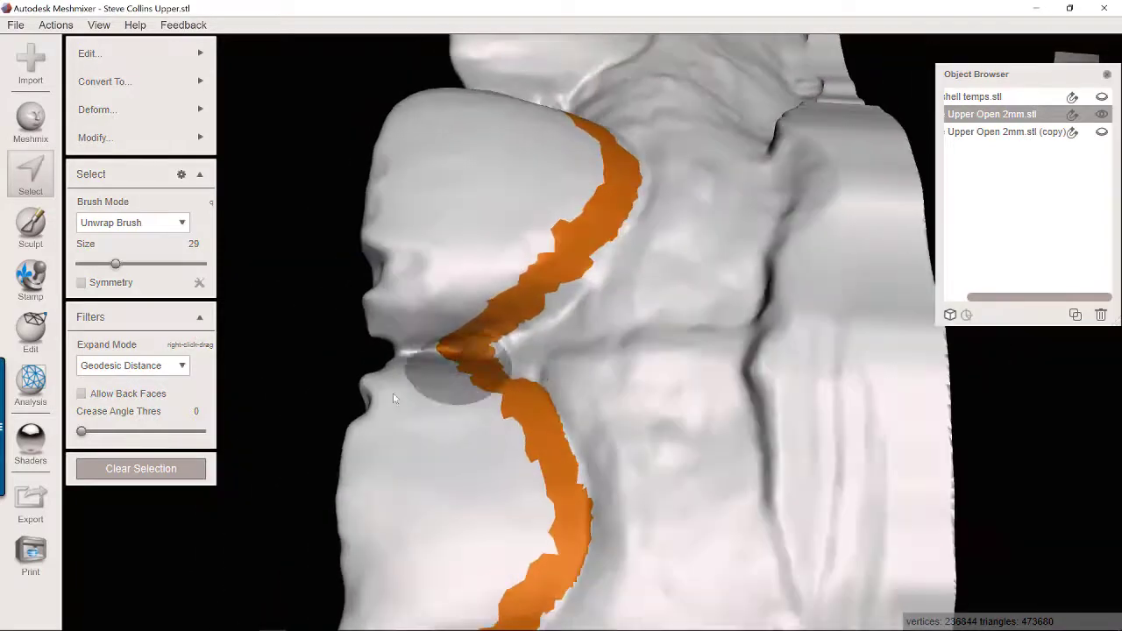
mouse_move(392, 399)
left_mouse_down()
mouse_move(413, 366)
mouse_move(421, 299)
mouse_move(480, 275)
mouse_move(521, 224)
mouse_move(550, 158)
mouse_move(573, 148)
left_mouse_up()
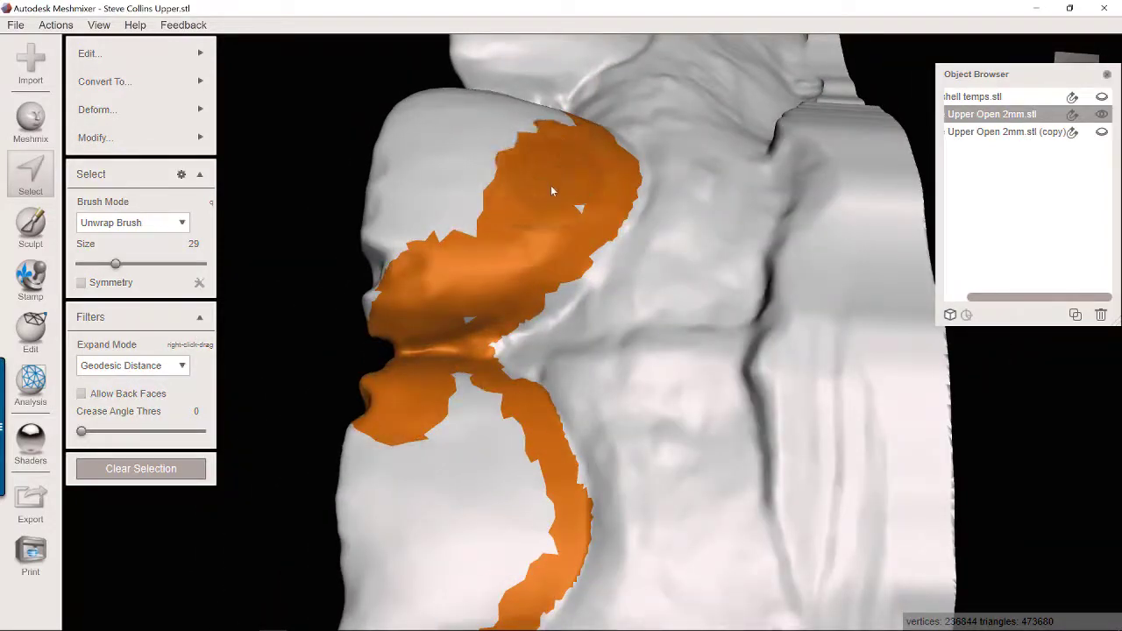
mouse_move(550, 187)
right_mouse_down()
mouse_move(536, 311)
mouse_move(555, 317)
right_mouse_up()
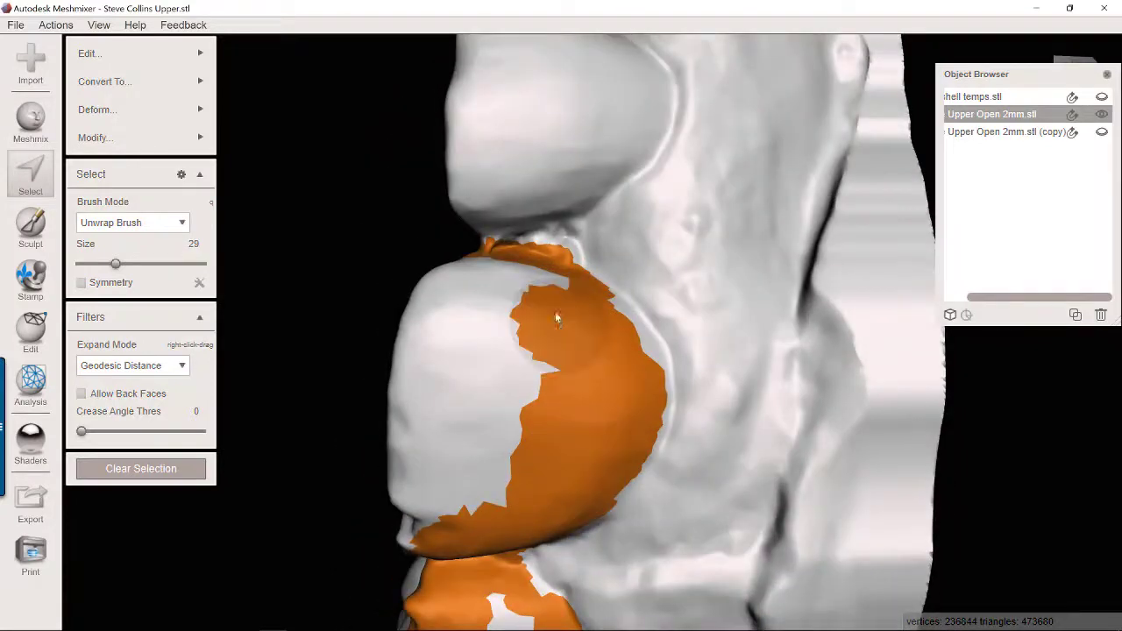
mouse_move(554, 317)
left_mouse_down()
mouse_move(510, 277)
mouse_move(460, 294)
mouse_move(404, 488)
mouse_move(450, 526)
mouse_move(517, 421)
mouse_move(498, 441)
left_mouse_up()
mouse_move(498, 441)
right_mouse_down()
mouse_move(515, 368)
mouse_move(526, 112)
right_mouse_up()
mouse_move(531, 331)
left_mouse_down()
mouse_move(502, 277)
mouse_move(510, 247)
mouse_move(506, 353)
mouse_move(537, 357)
mouse_move(576, 429)
mouse_move(580, 412)
mouse_move(484, 578)
mouse_move(425, 544)
mouse_move(446, 369)
mouse_move(507, 471)
mouse_move(556, 455)
left_mouse_up()
- Fill in the remaining palatal surfaces of both central incisors with the selection brush
right_click_drag(557, 455, 762, 347)
scroll(737, 368, "down", 2)
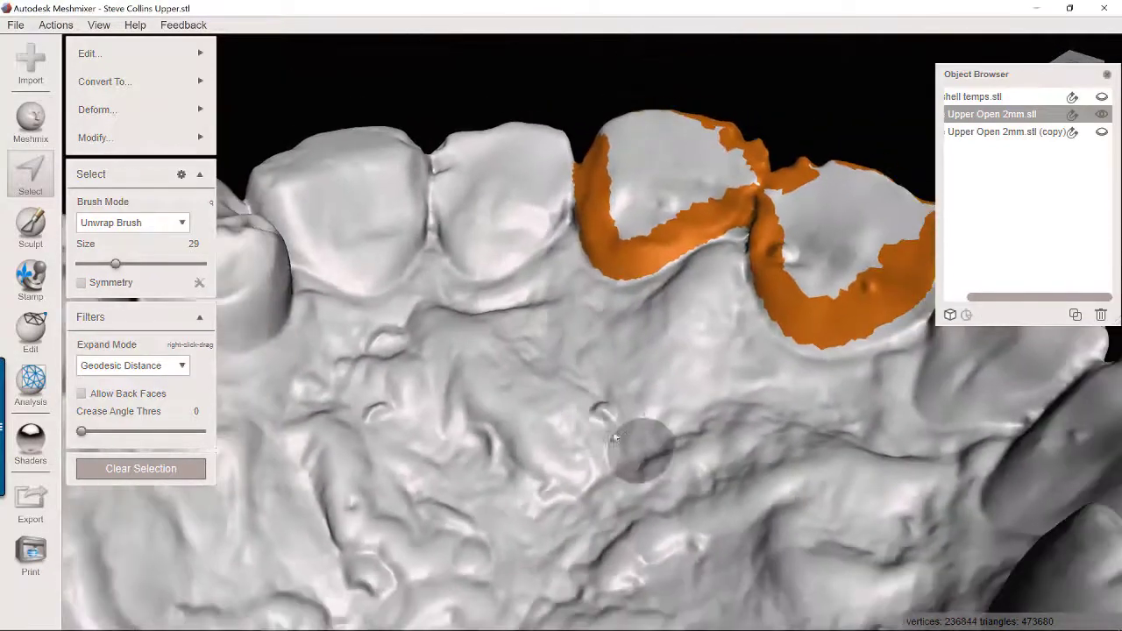
right_click_drag(898, 228, 666, 339)
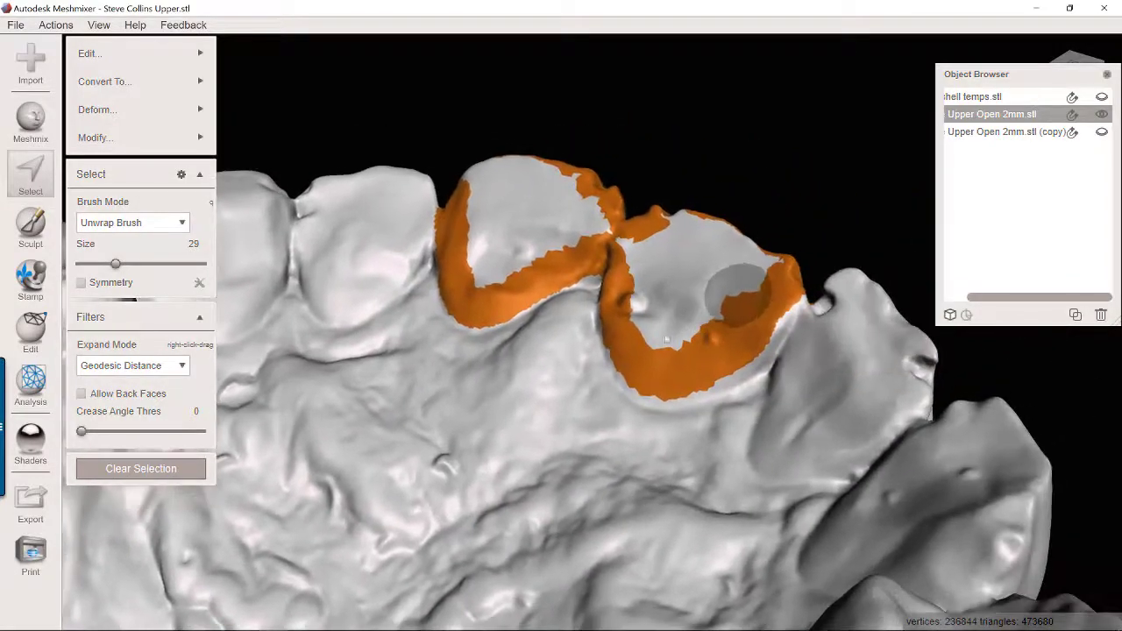
right_click_drag(543, 377, 721, 437)
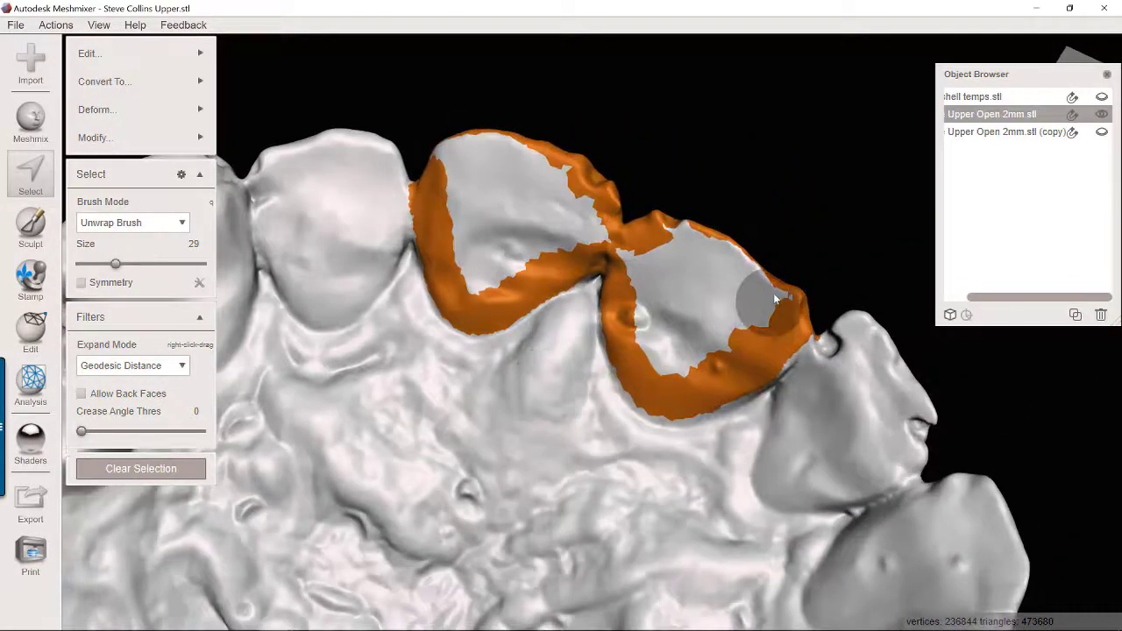
mouse_move(773, 293)
left_mouse_down()
mouse_move(690, 246)
mouse_move(638, 252)
left_mouse_up()
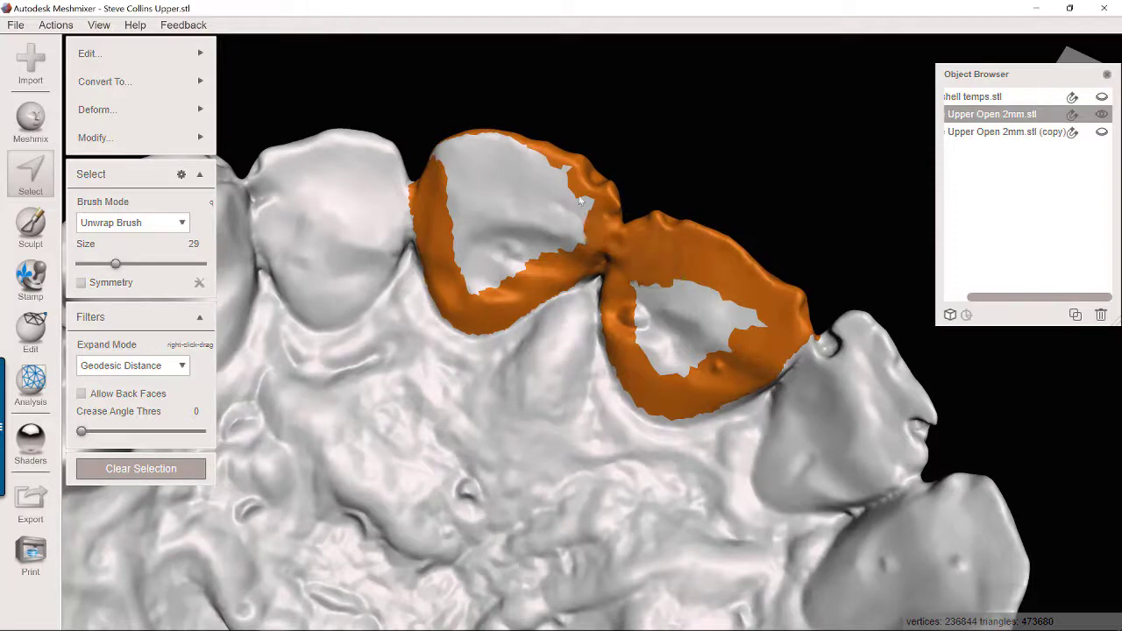
mouse_move(579, 201)
left_mouse_down()
mouse_move(473, 156)
mouse_move(464, 254)
mouse_move(526, 258)
mouse_move(552, 197)
mouse_move(582, 249)
mouse_move(666, 298)
mouse_move(688, 369)
mouse_move(661, 332)
mouse_move(736, 331)
left_mouse_up()
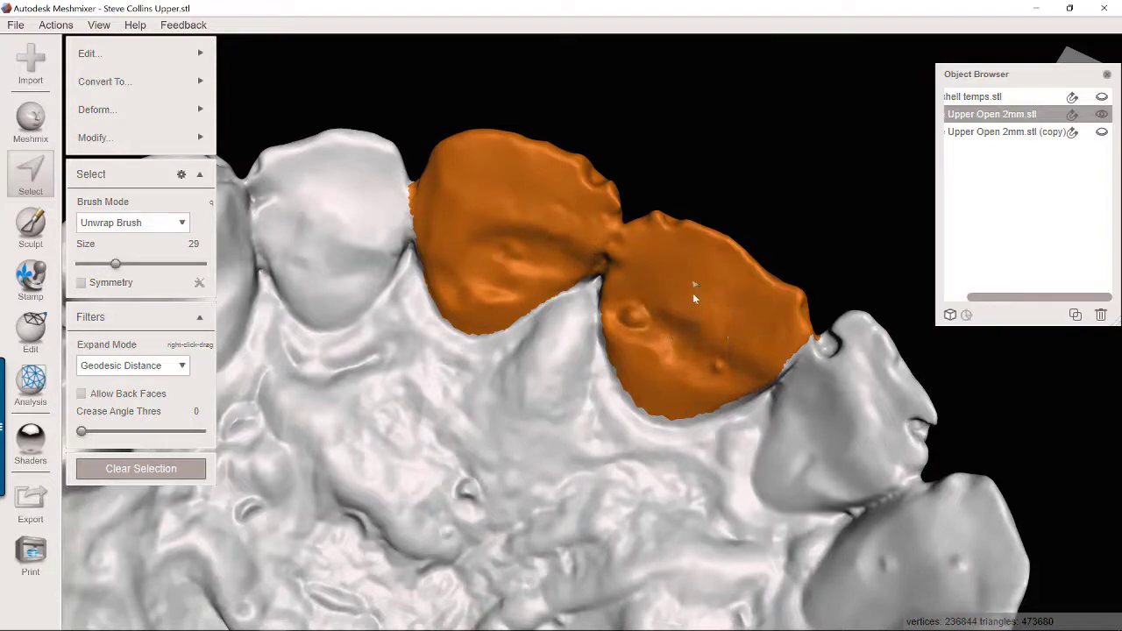
- Discard the selected faces of both central incisors from the upper model
right_click_drag(644, 301, 526, 412)
mouse_move(206, 65)
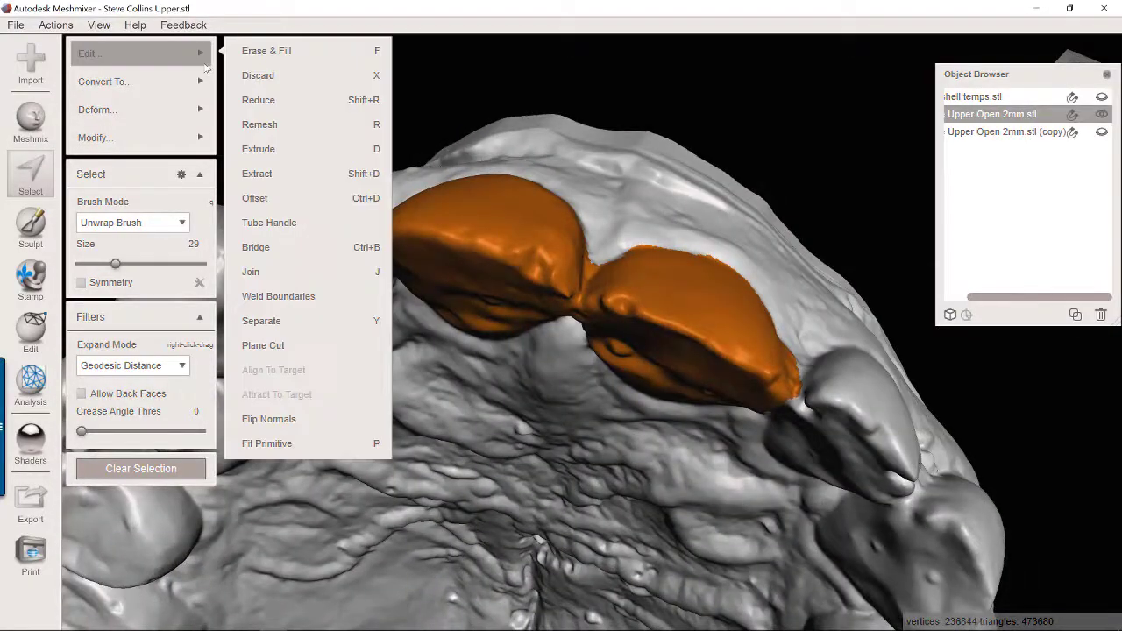
key("x")
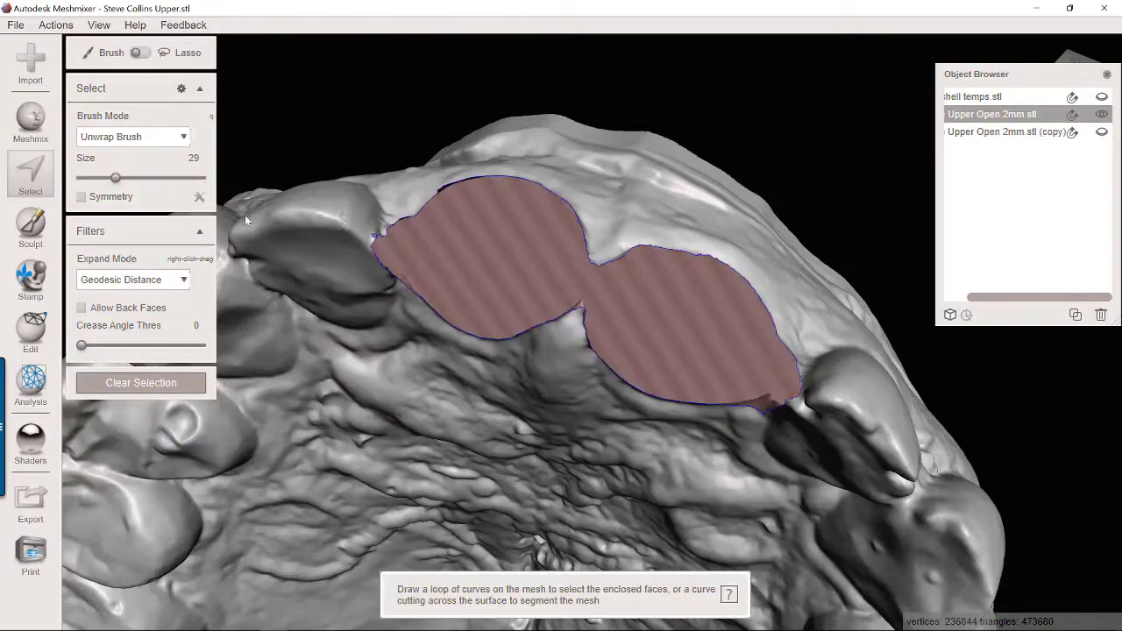
- Set the selection brush size to 0 for picking single faces along the edge of the incisor opening
right_click_drag(432, 299, 638, 210)
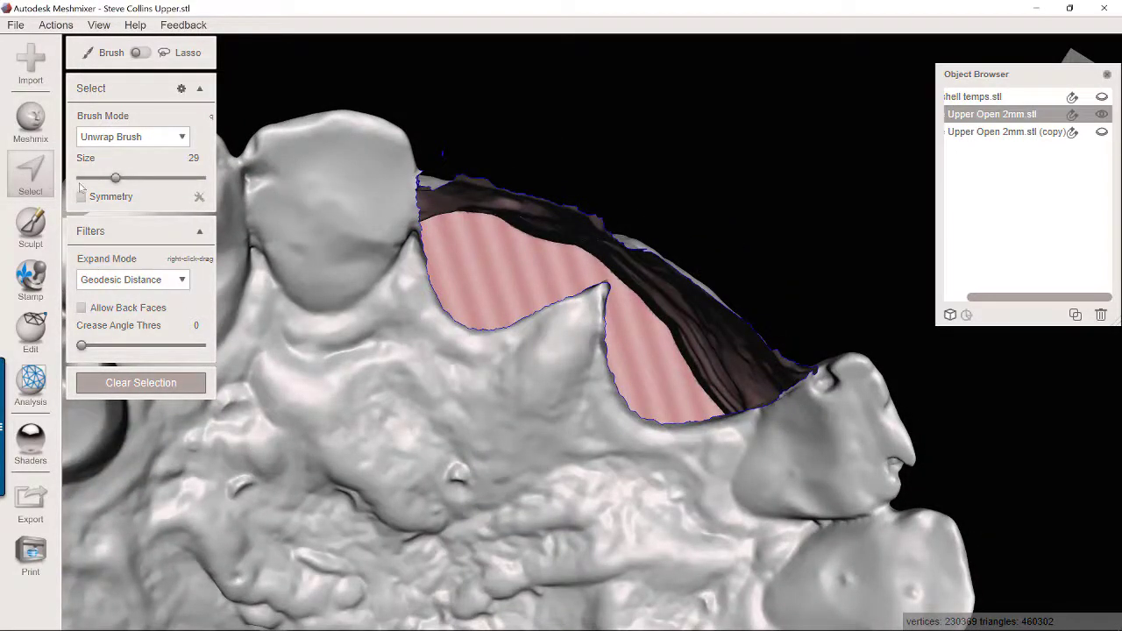
left_click(82, 178)
scroll(632, 249, "up", 5)
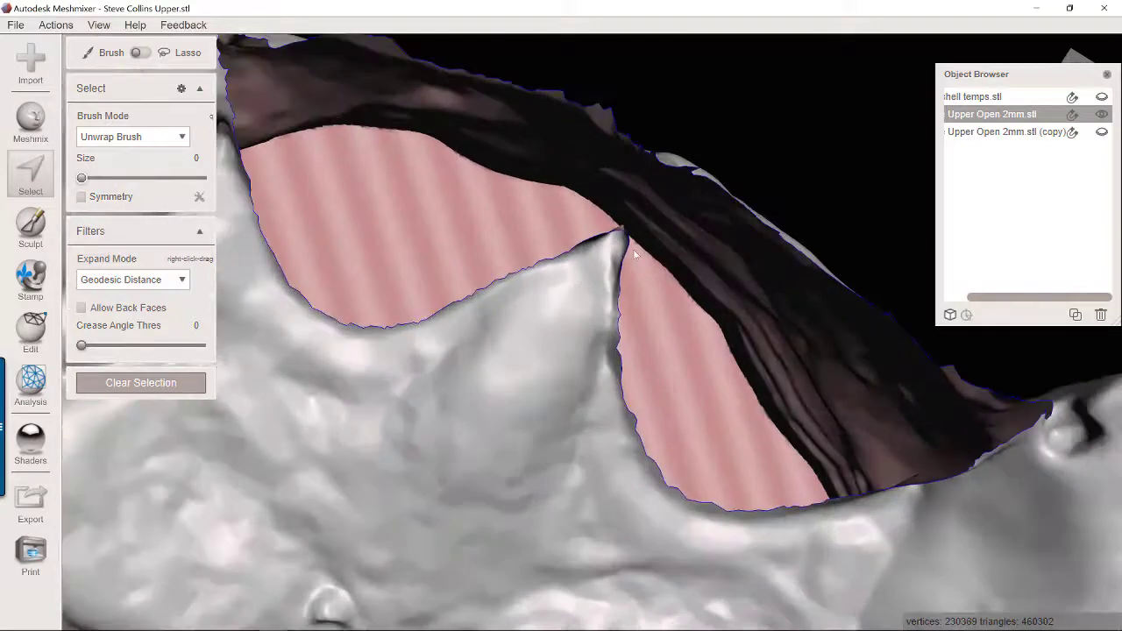
left_click(628, 248)
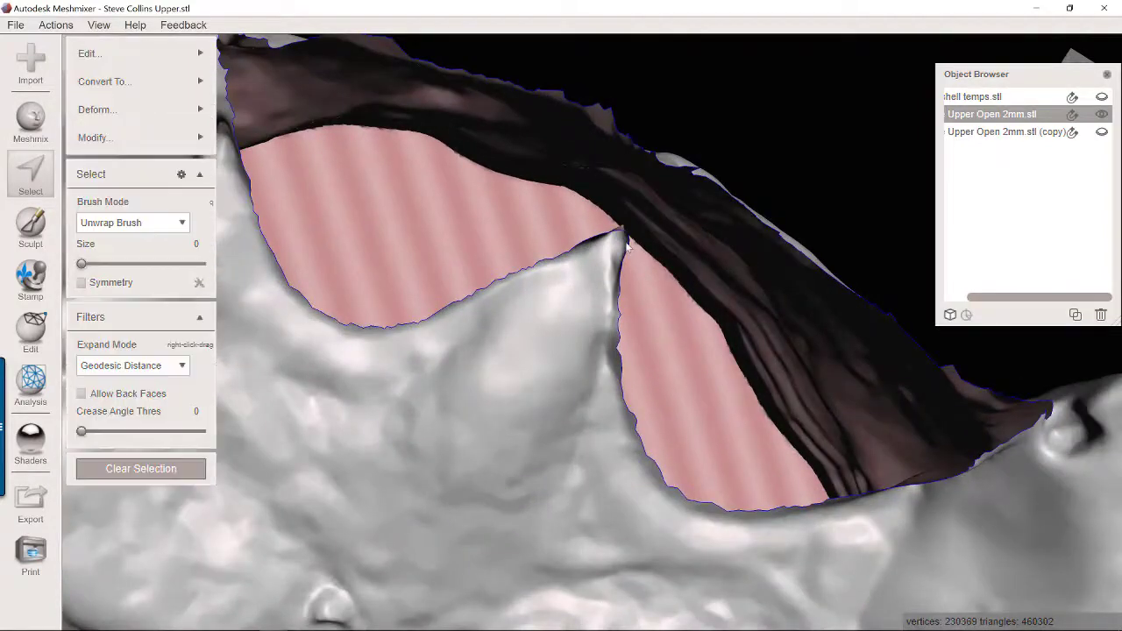
double_click(592, 462)
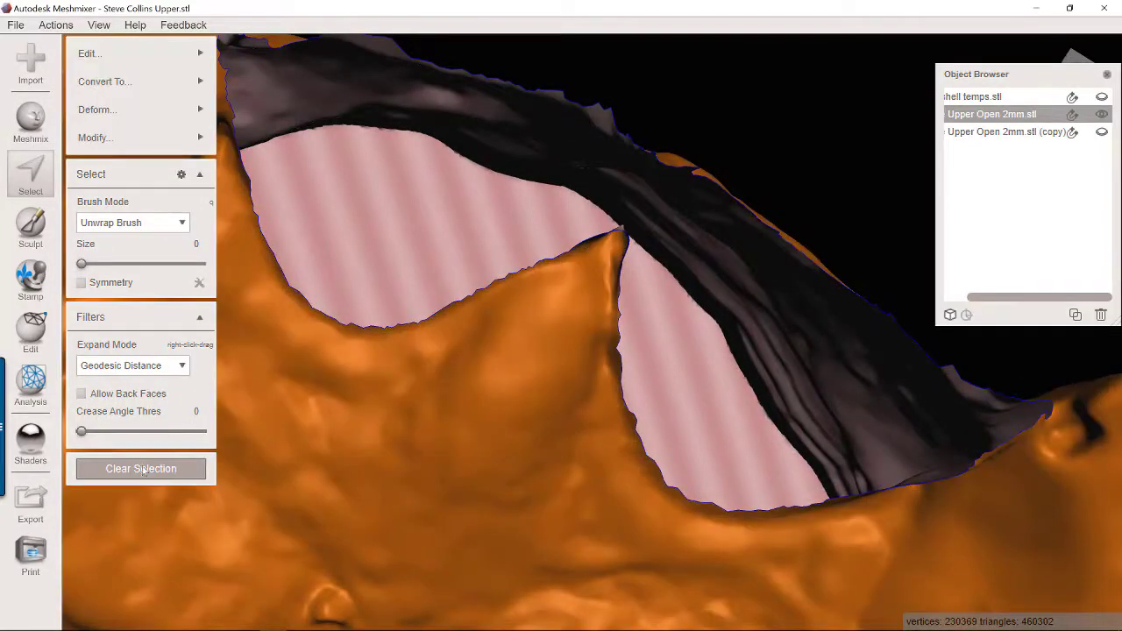
key("Escape")
- Select the complete ring of faces along the boundary of the opening left by the central incisors
scroll(495, 295, "up", 5)
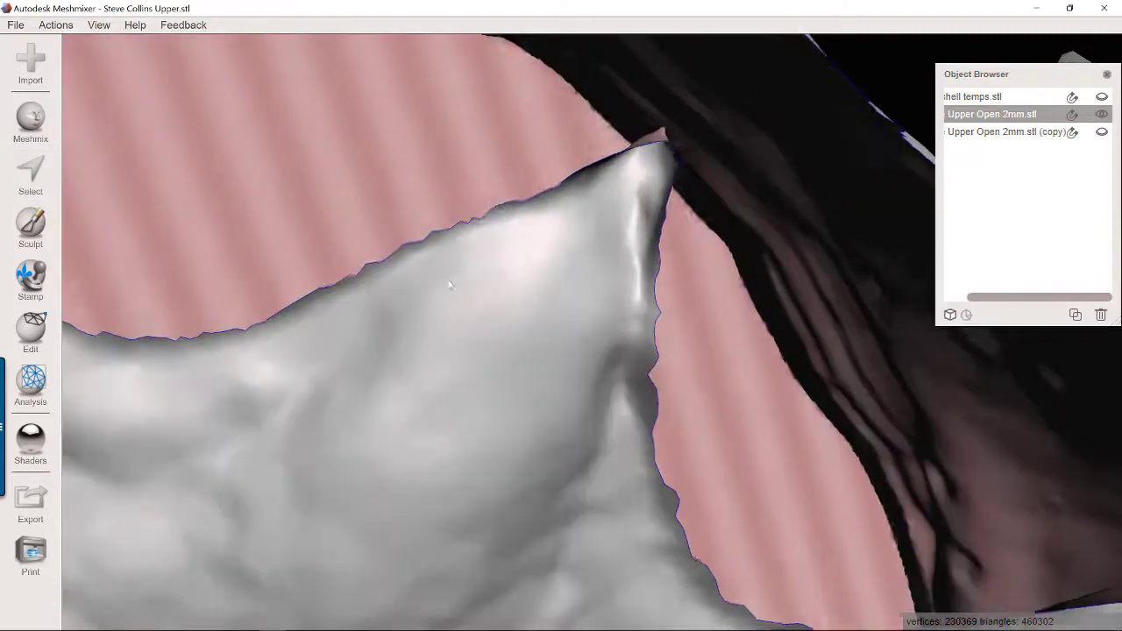
right_click_drag(449, 281, 424, 259)
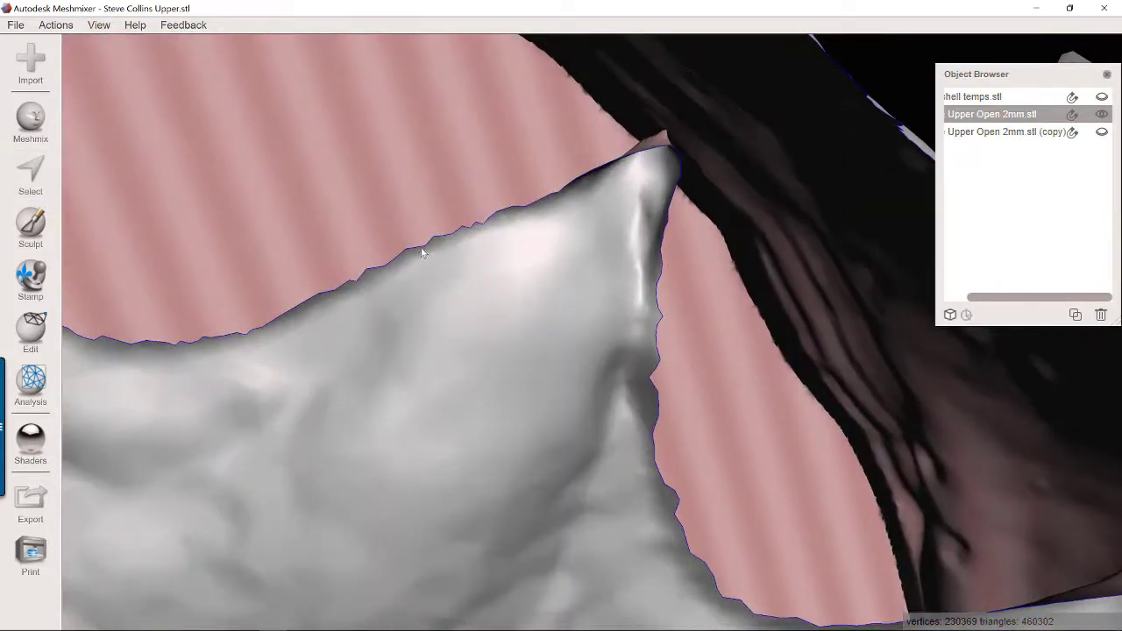
left_click(51, 171)
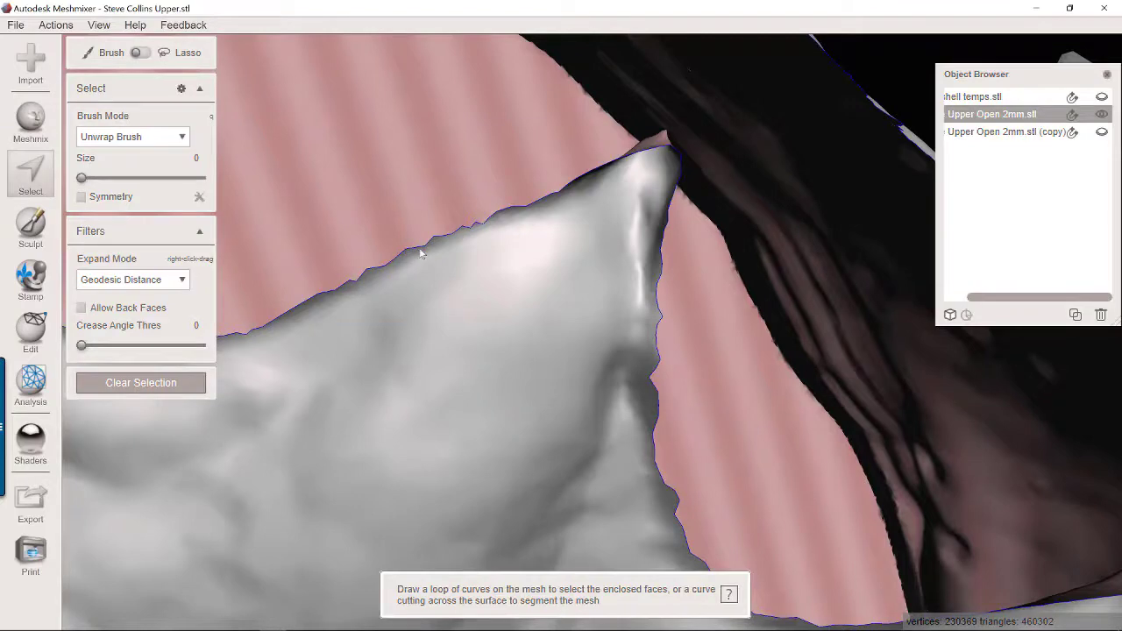
double_click(421, 249)
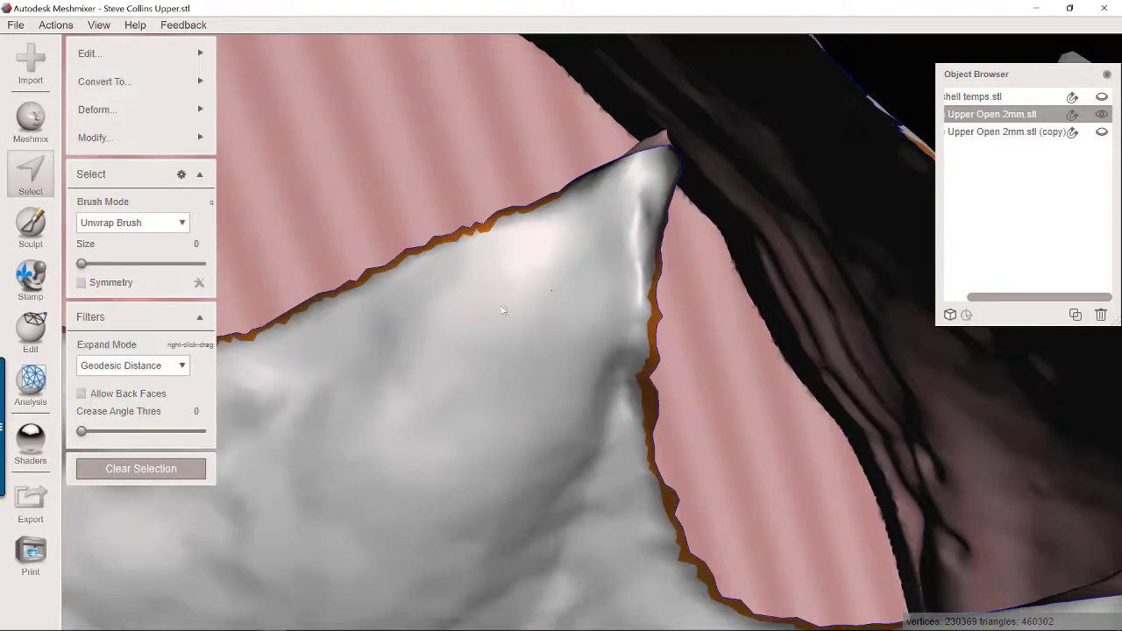
- Apply Erase & Fill with the Smooth MVC type to the selected boundary to close the incisor opening
scroll(452, 305, "down", 3)
scroll(454, 308, "down", 2)
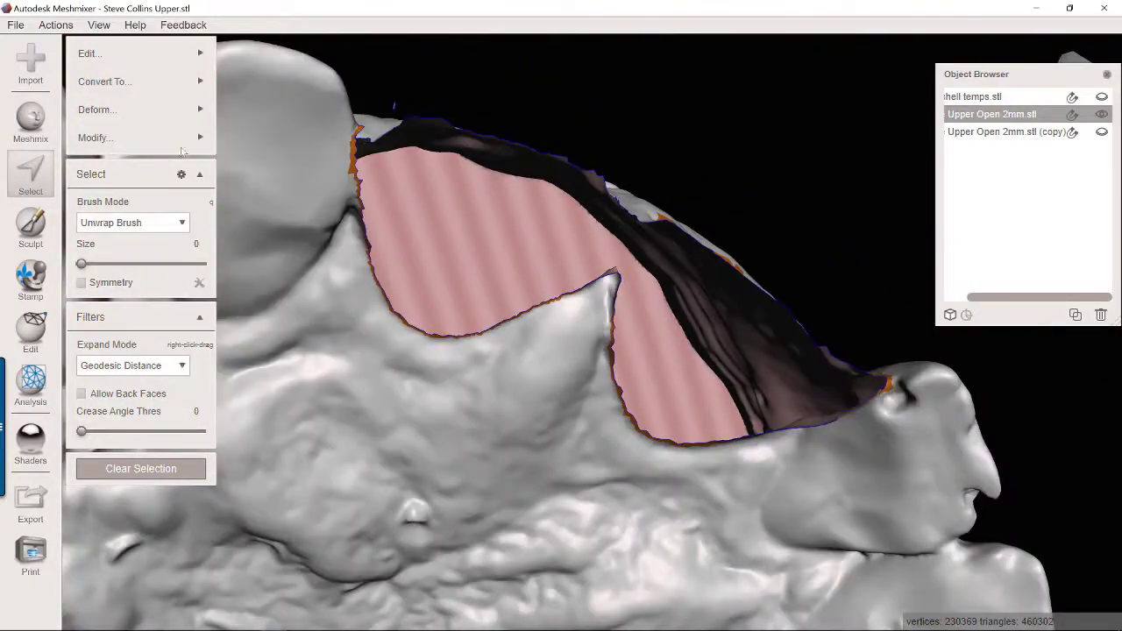
mouse_move(203, 138)
left_click(293, 342)
mouse_move(211, 54)
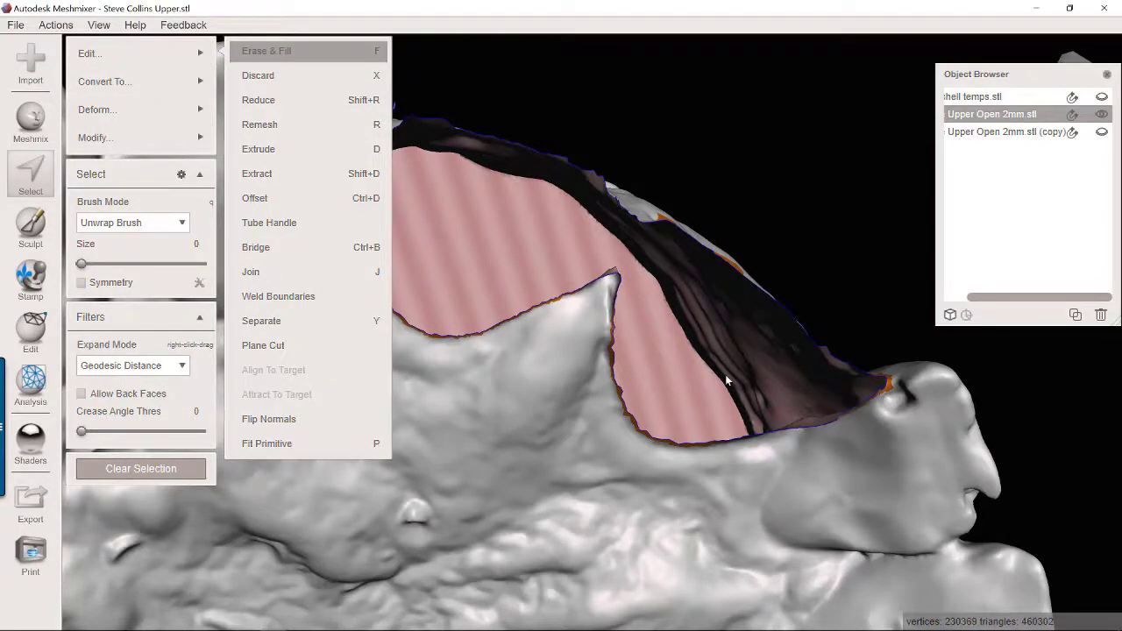
key("f")
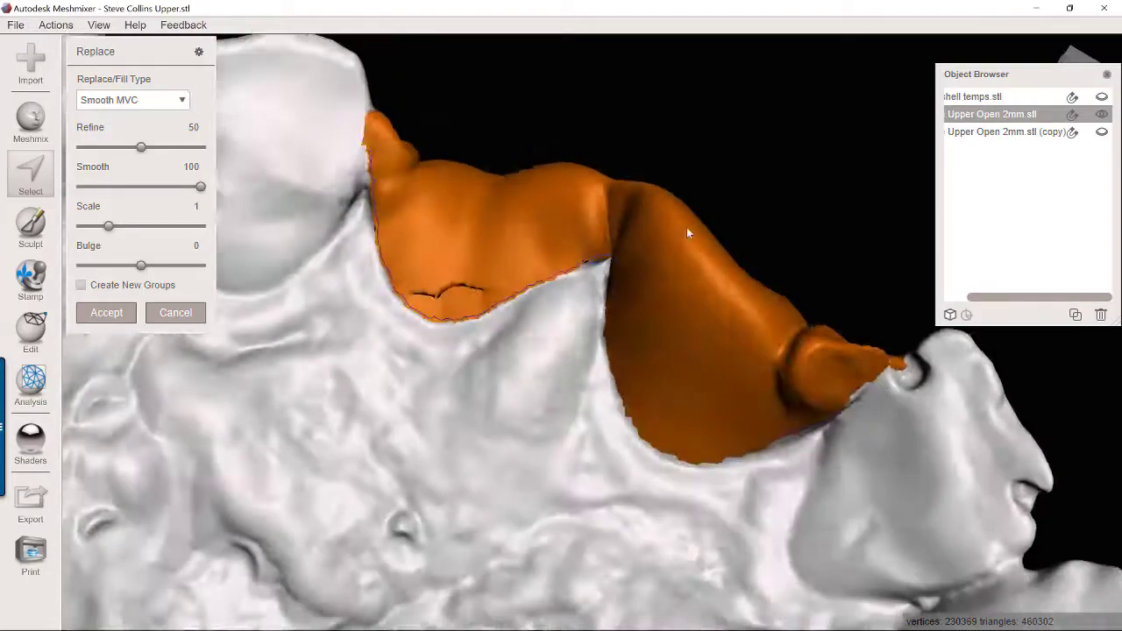
right_click_drag(686, 227, 751, 255)
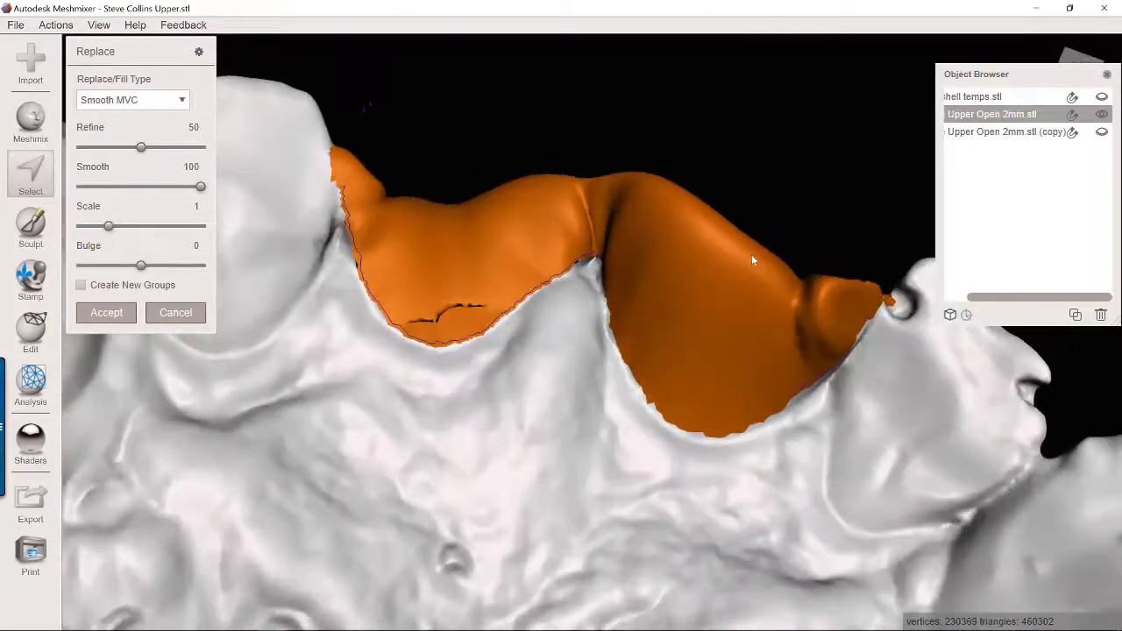
- Give the fill a negative Bulge so it curves inward into both sockets, and accept it
left_click(117, 264)
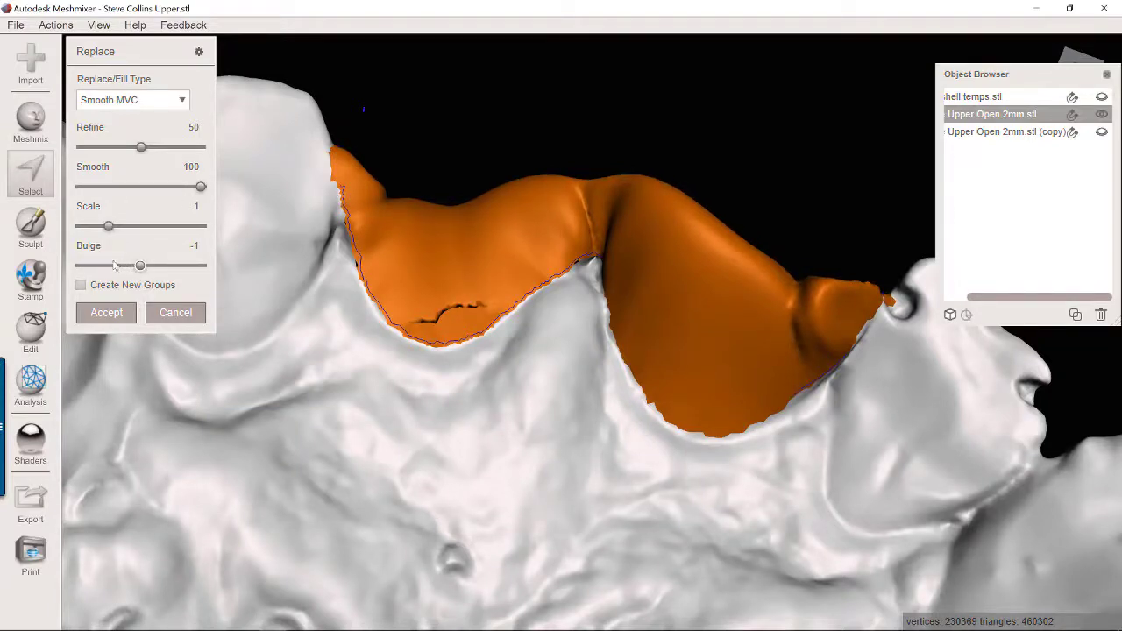
left_click(114, 266)
left_click_drag(114, 266, 113, 266)
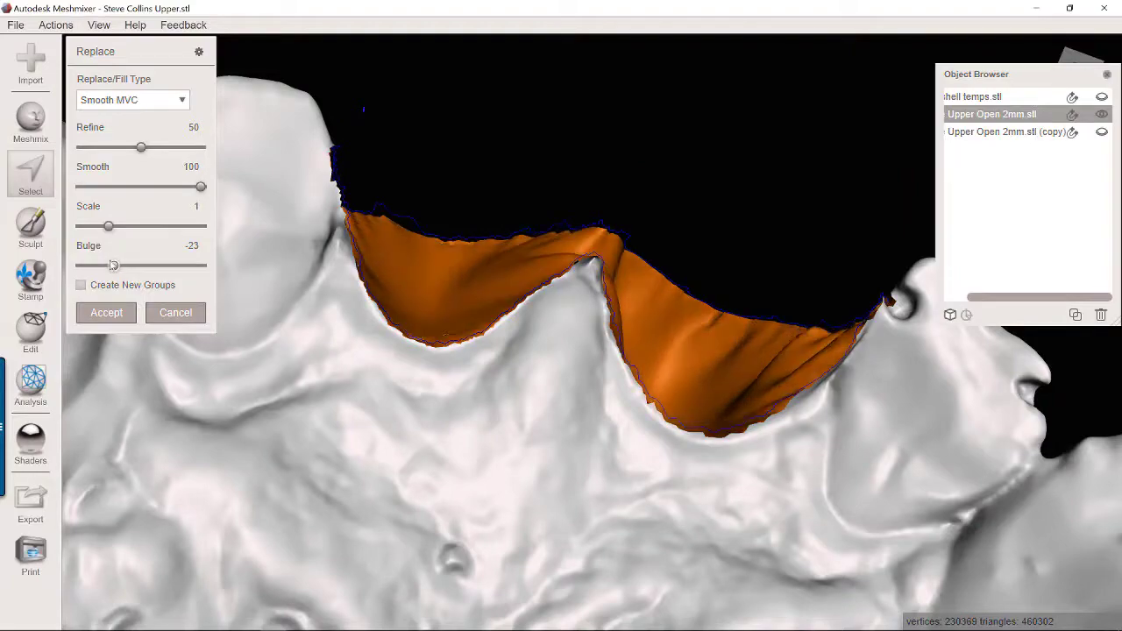
right_click_drag(459, 292, 443, 274)
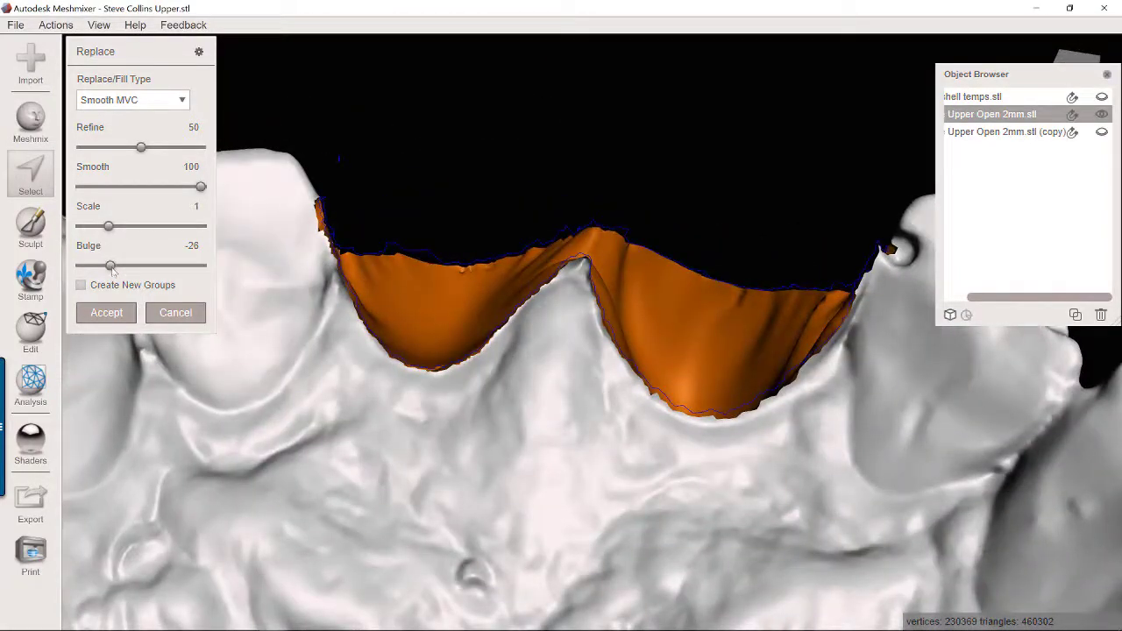
left_click_drag(119, 267, 117, 267)
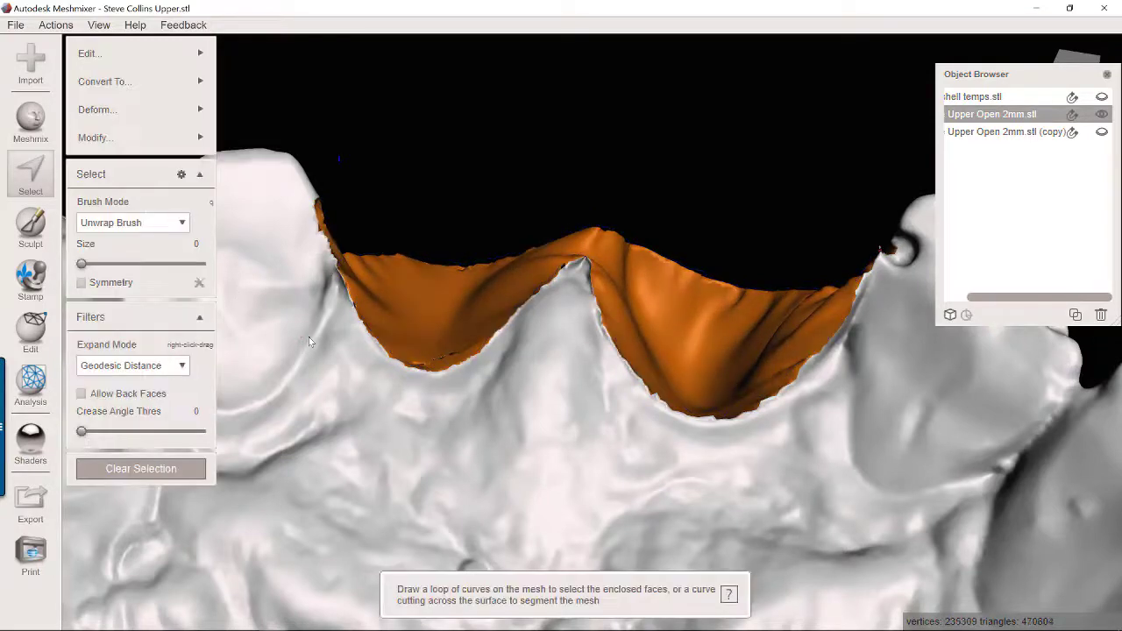
- Hide the edited upper model and show its copy with the central incisors intact
right_click_drag(560, 303, 524, 412)
scroll(539, 501, "down", 5)
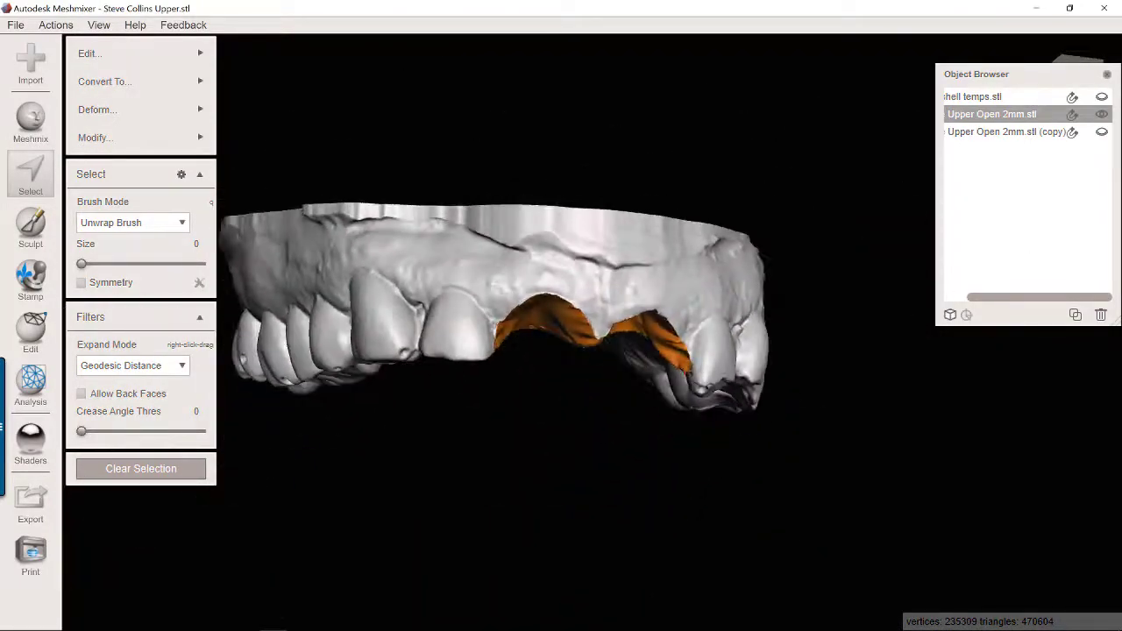
left_click(1010, 132)
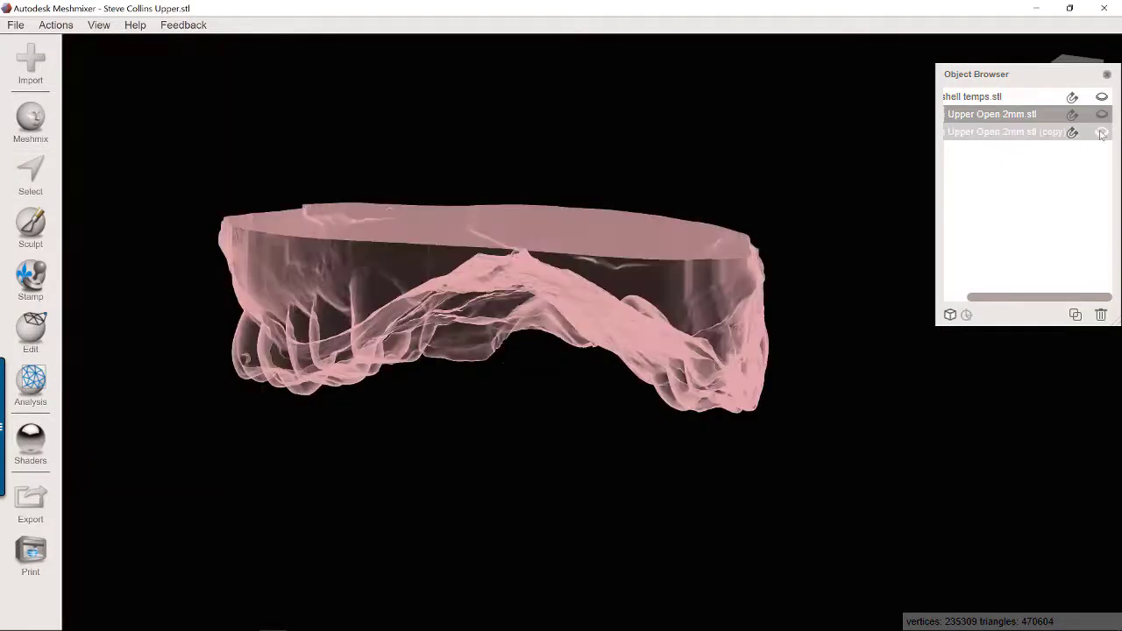
right_click_drag(554, 482, 549, 420)
scroll(547, 420, "up", 5)
scroll(547, 420, "down", 5)
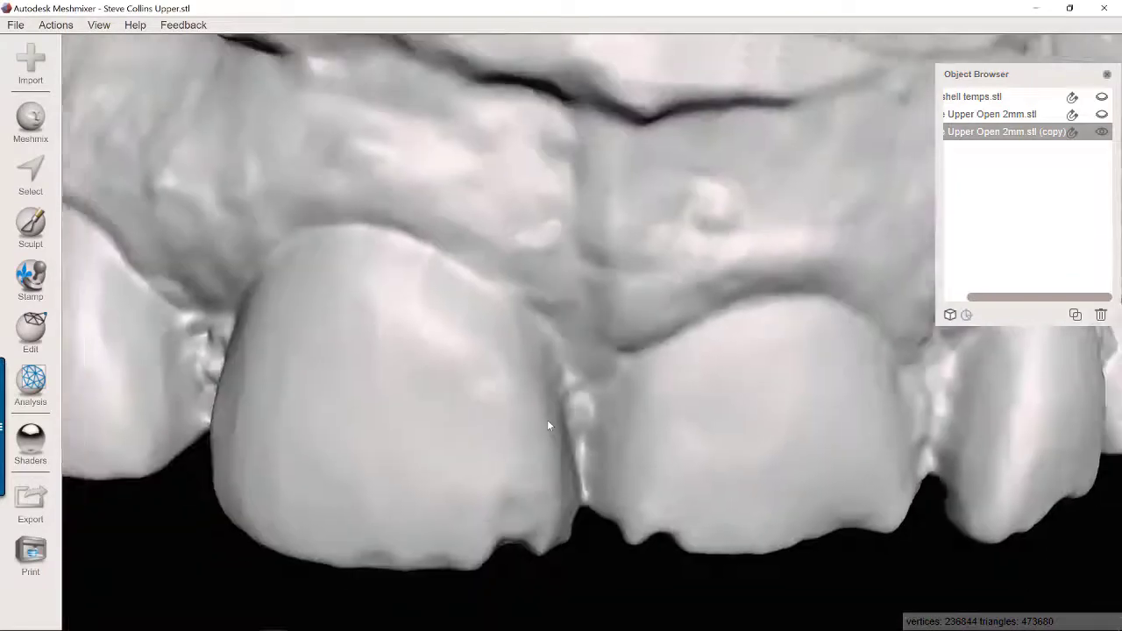
- Hollow the upper model's copy with an offset distance of 0.6 mm, update the hollow and accept it
left_click(19, 180)
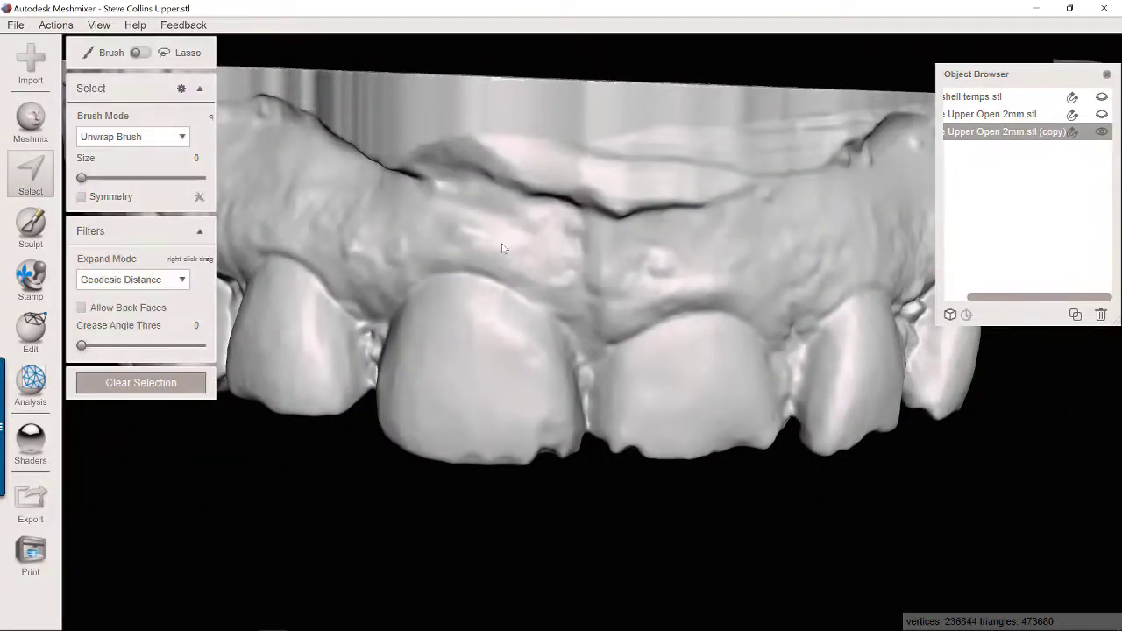
key("ctrl+a")
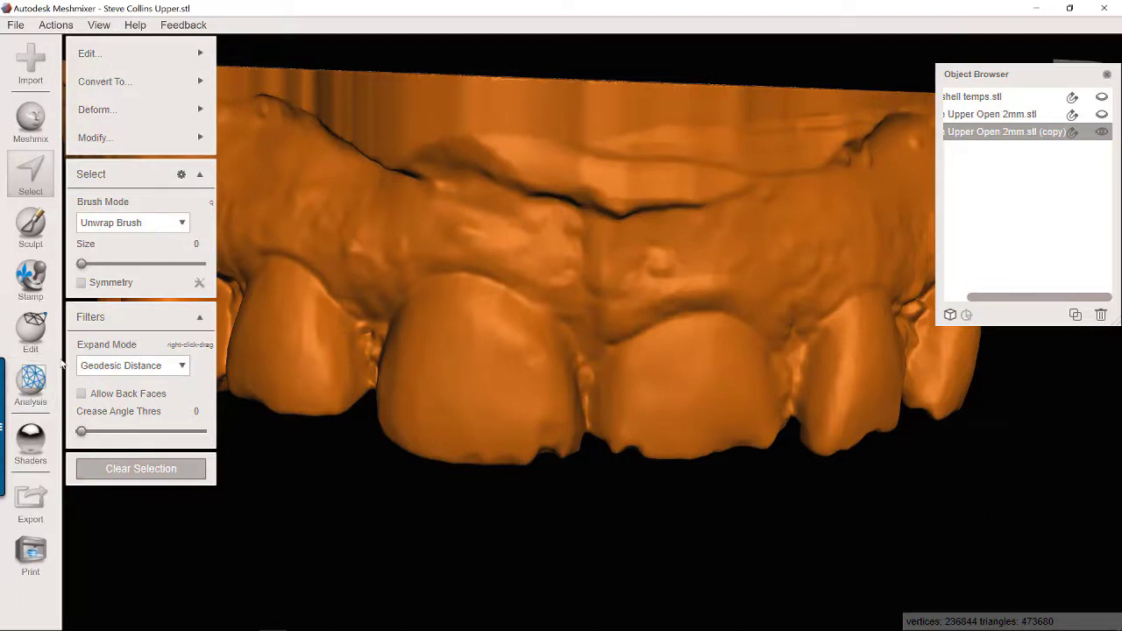
left_click(31, 338)
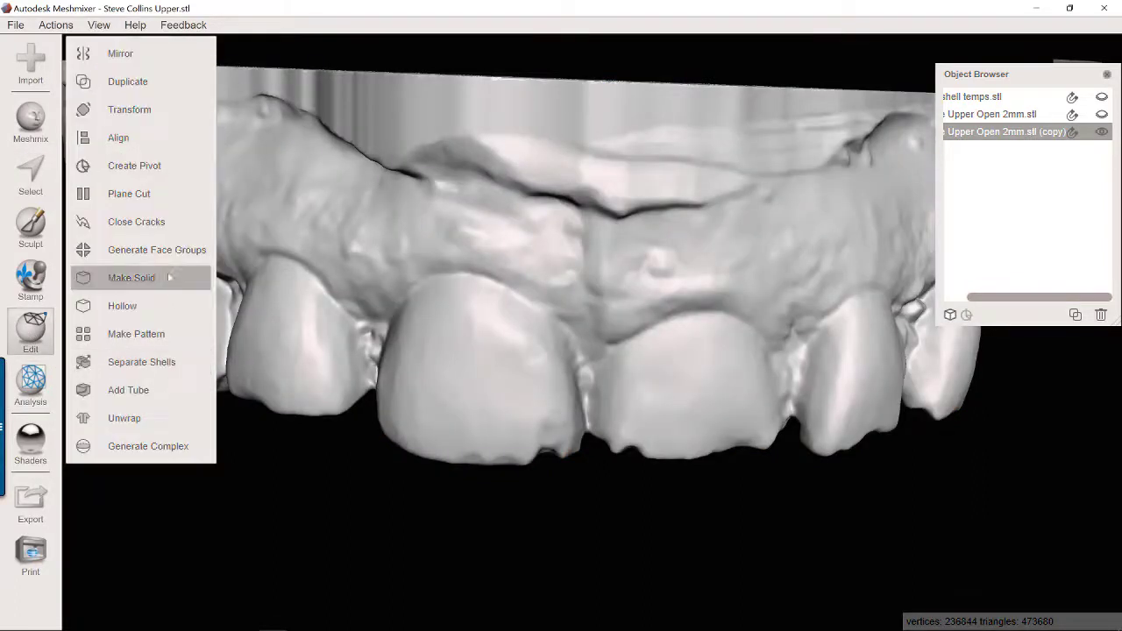
left_click(159, 305)
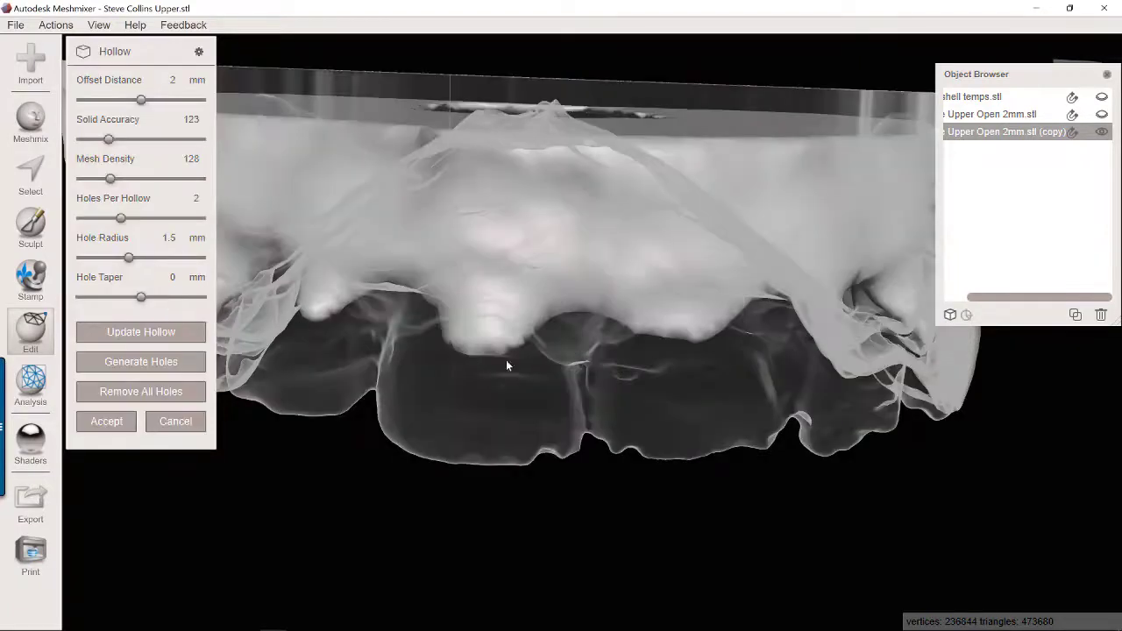
left_click(171, 80)
double_click(177, 80)
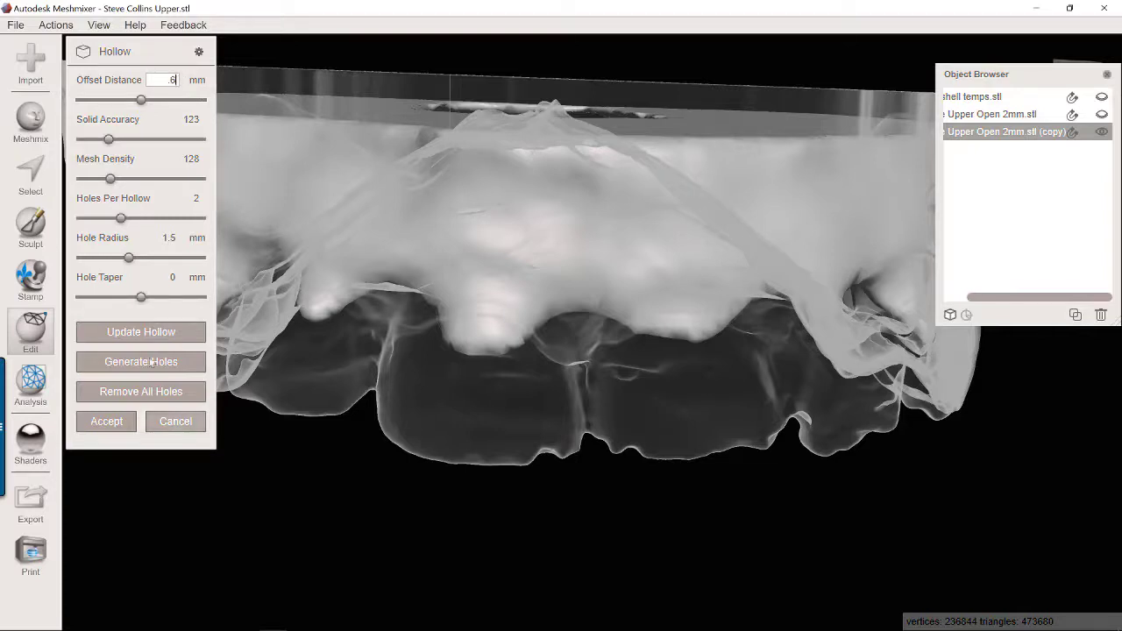
left_click(170, 333)
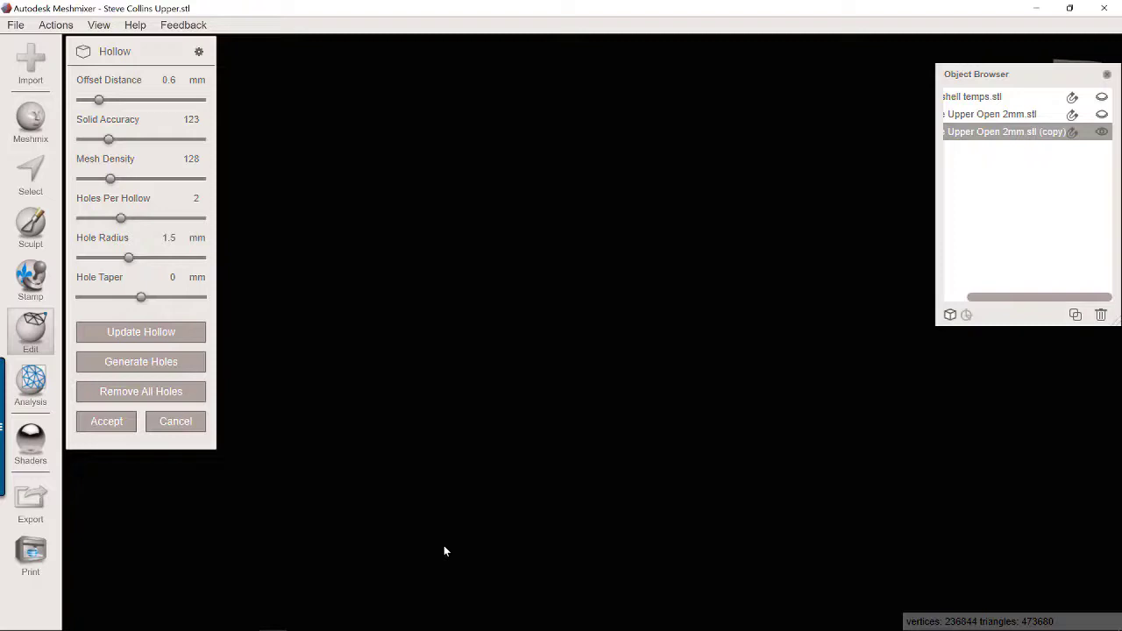
scroll(519, 366, "down", 5)
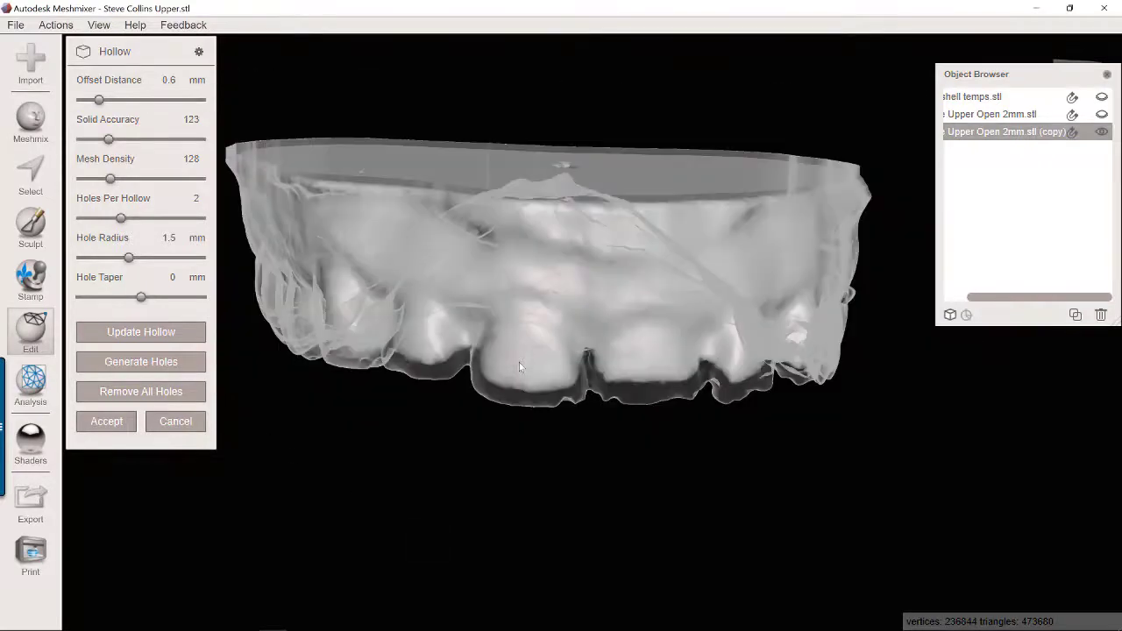
right_click_drag(519, 366, 403, 458)
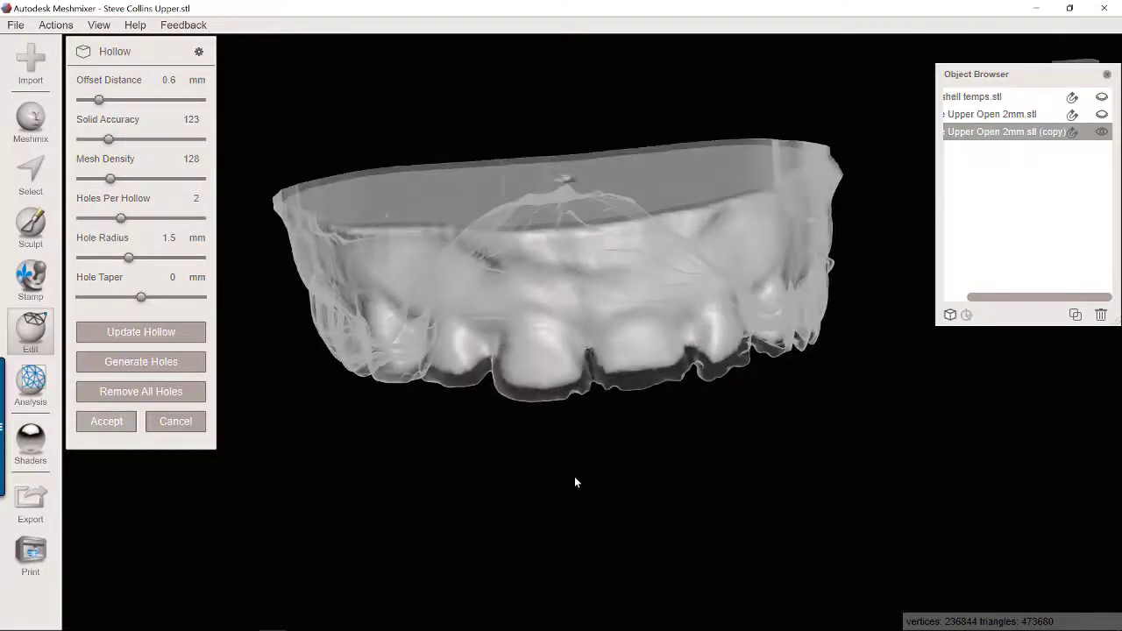
right_click_drag(567, 512, 561, 438)
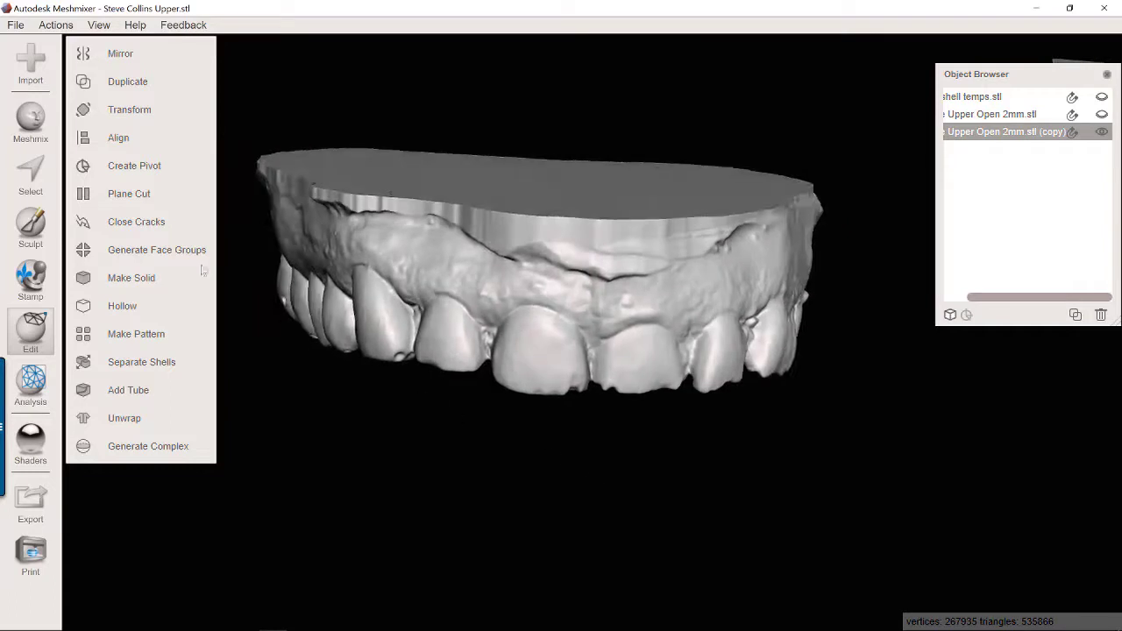
- Select the whole outer surface of the hollowed copy with brush size 17 and delete it, keeping the inner shell
key("s")
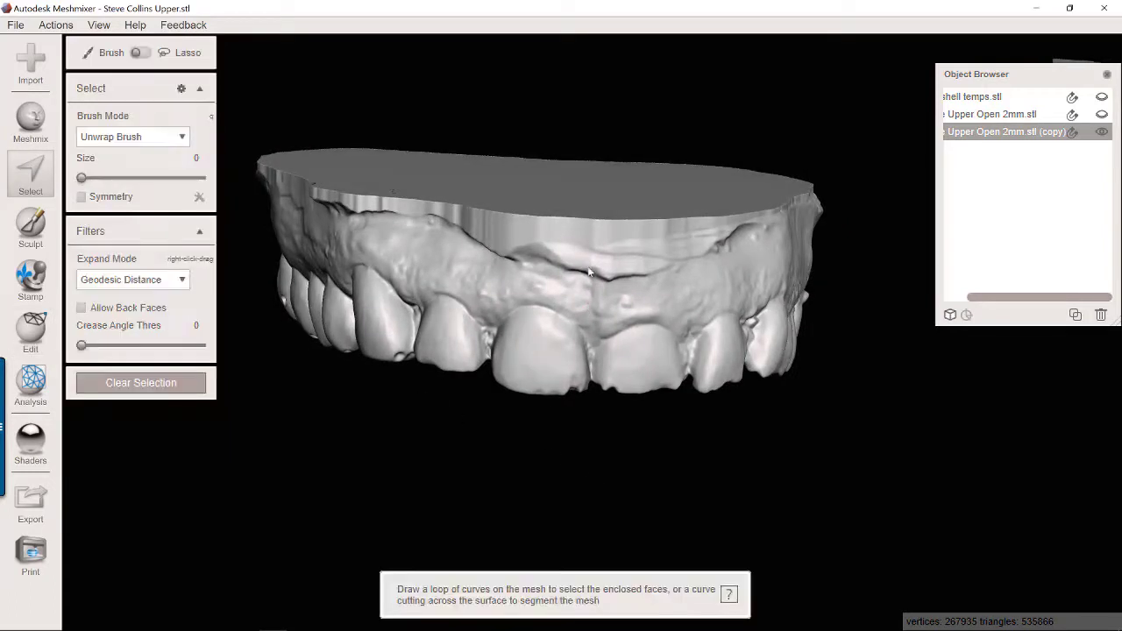
left_click(102, 177)
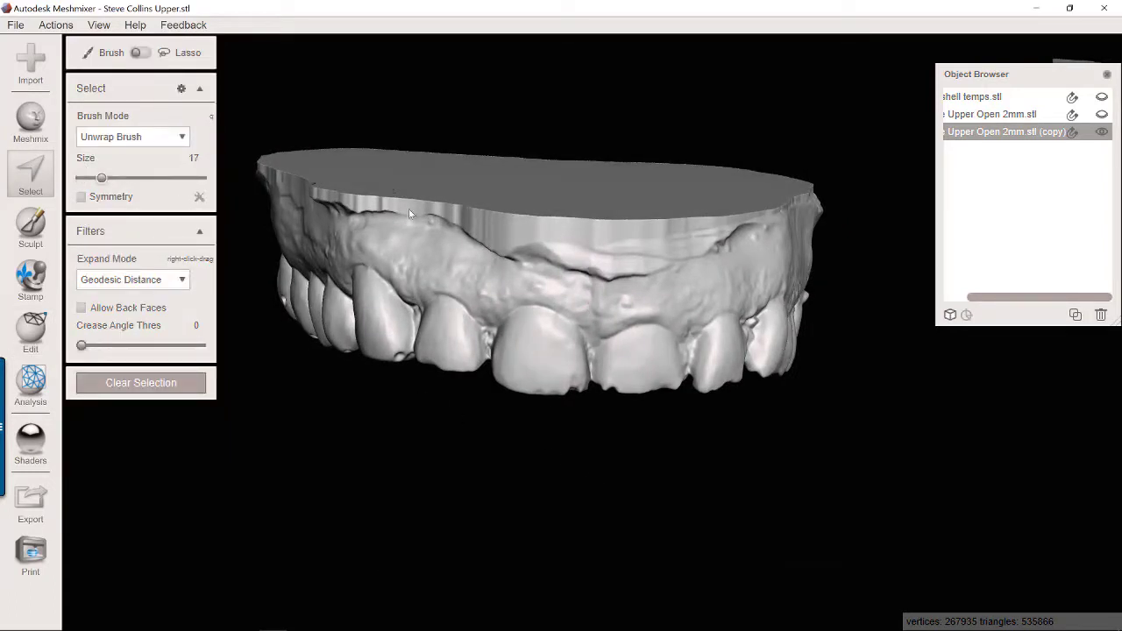
left_click(556, 238)
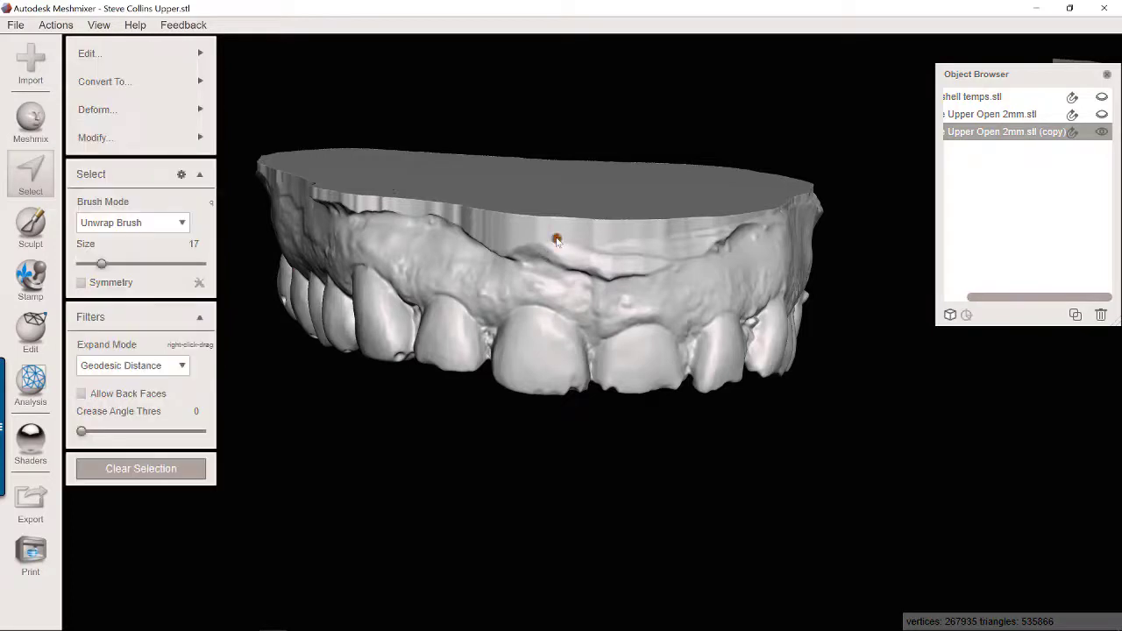
double_click(555, 238)
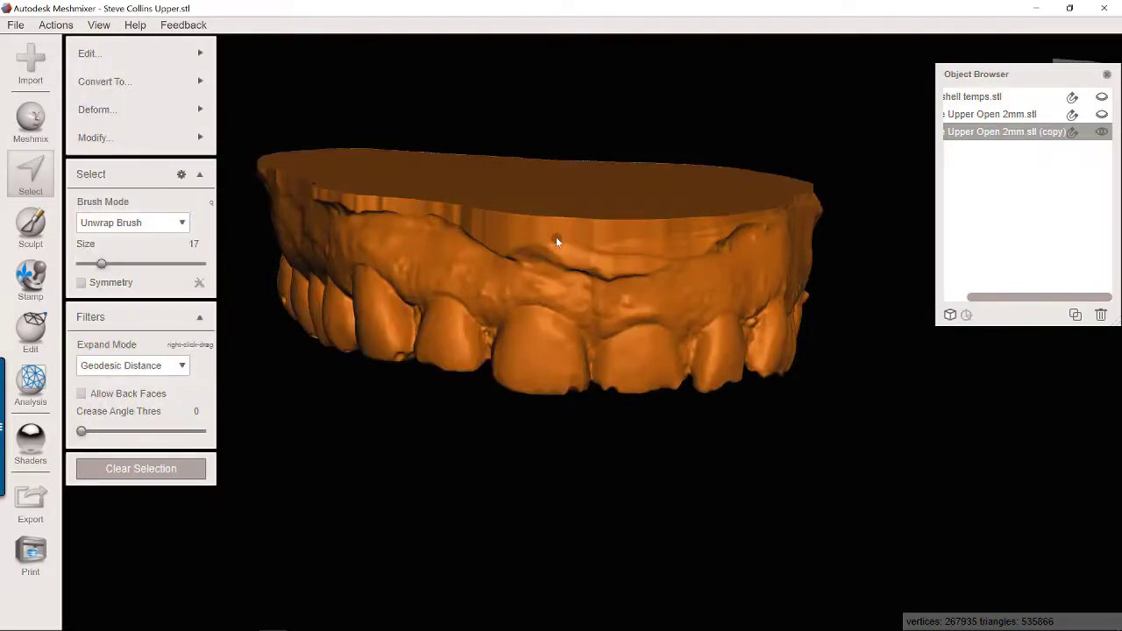
key("Delete")
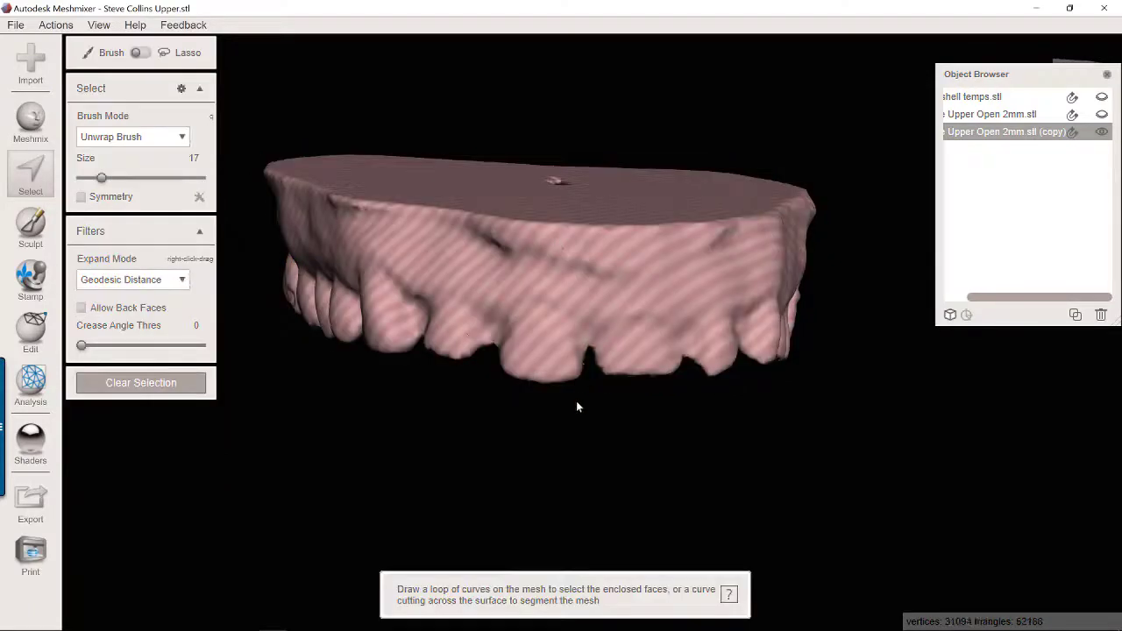
- Select the entire inner shell and flip its normals
mouse_move(576, 402)
right_mouse_down()
mouse_move(548, 435)
mouse_move(564, 394)
right_mouse_up()
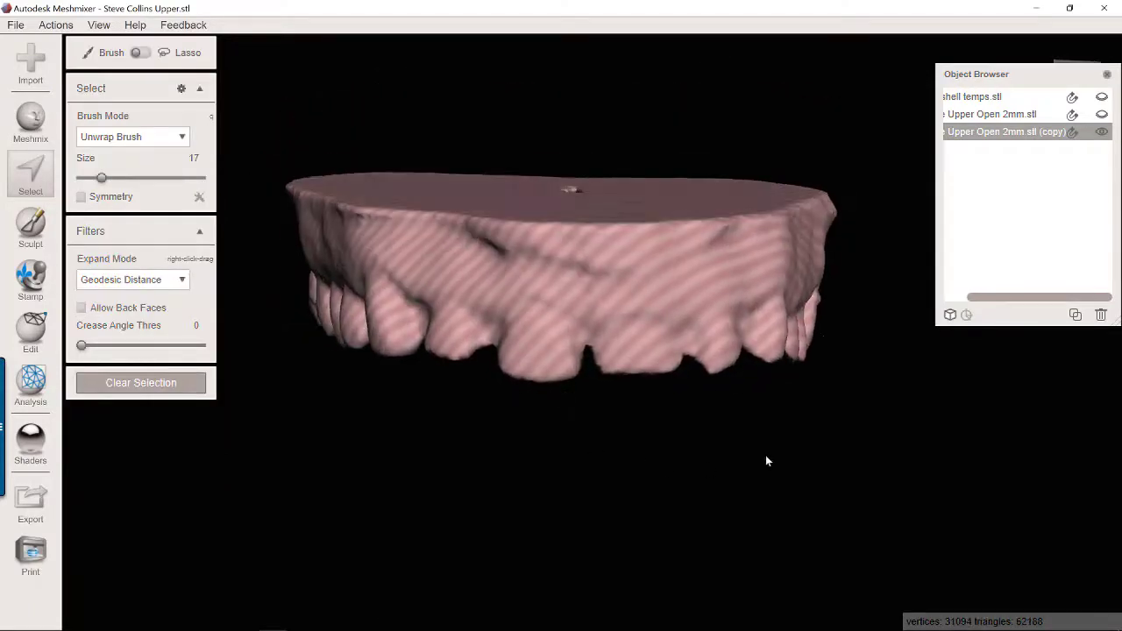
mouse_move(556, 430)
left_mouse_down()
mouse_move(699, 138)
mouse_move(711, 413)
left_mouse_up()
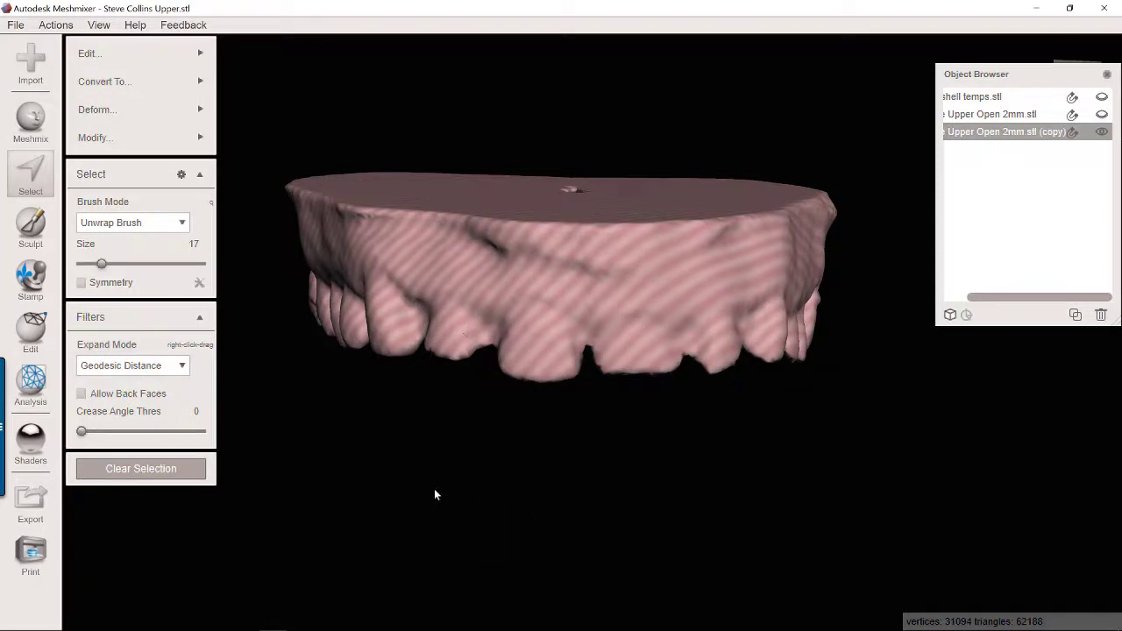
left_click(196, 137)
left_click(168, 61)
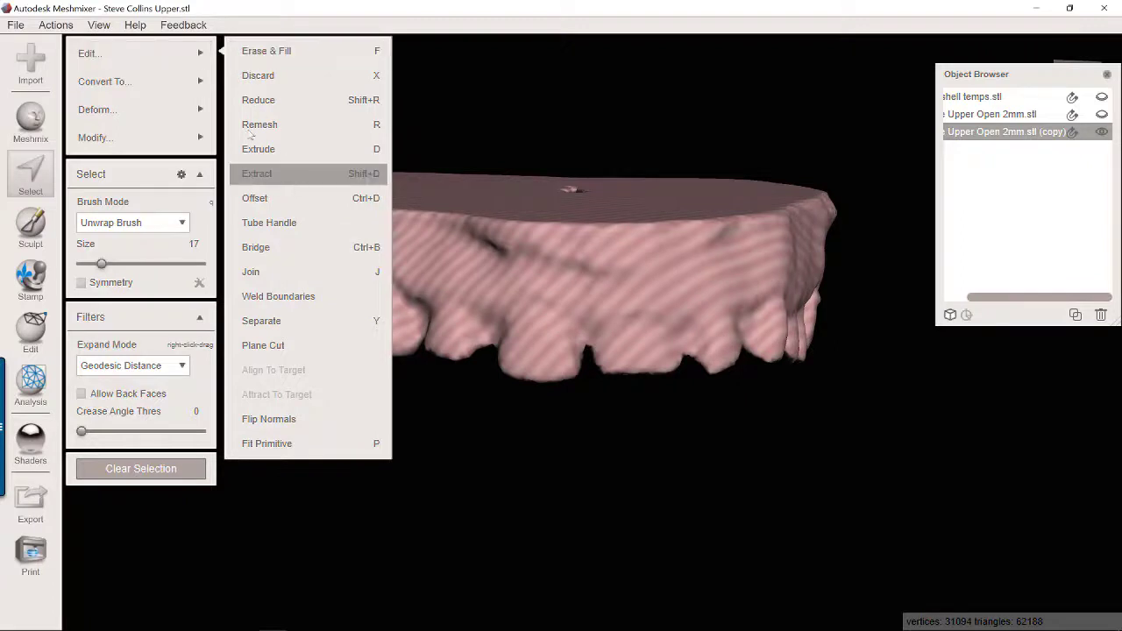
left_click(314, 425)
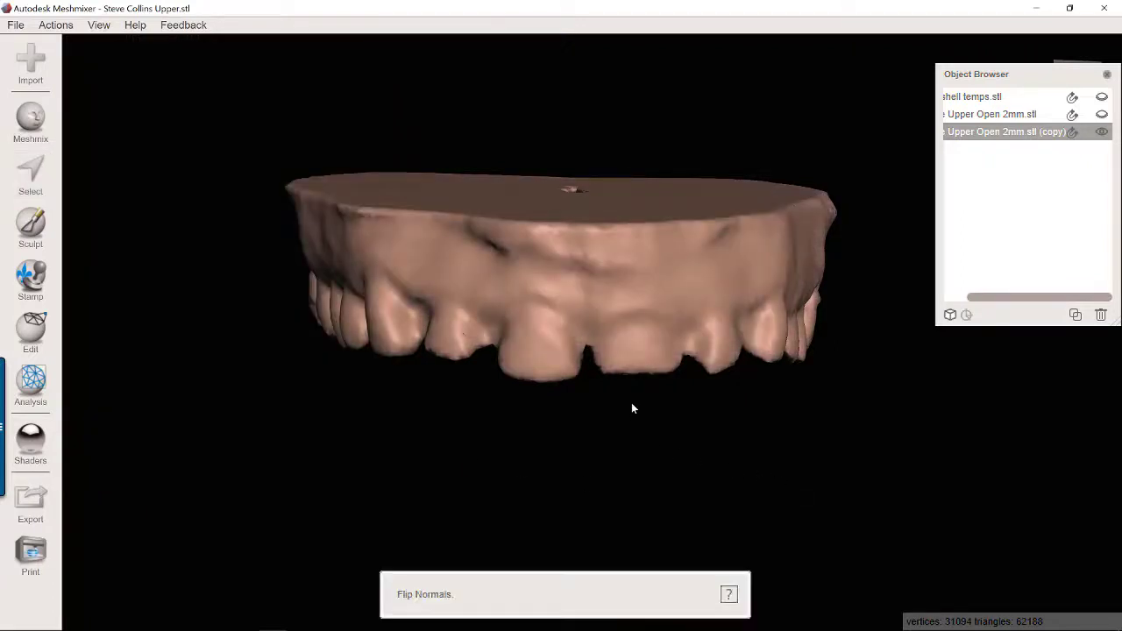
- Inspect the flipped inner shell, temporarily showing the edited upper model to check how the incisor surfaces sit in the sockets from the front and palatal side
mouse_move(631, 408)
right_mouse_down()
mouse_move(629, 190)
mouse_move(619, 395)
right_mouse_up()
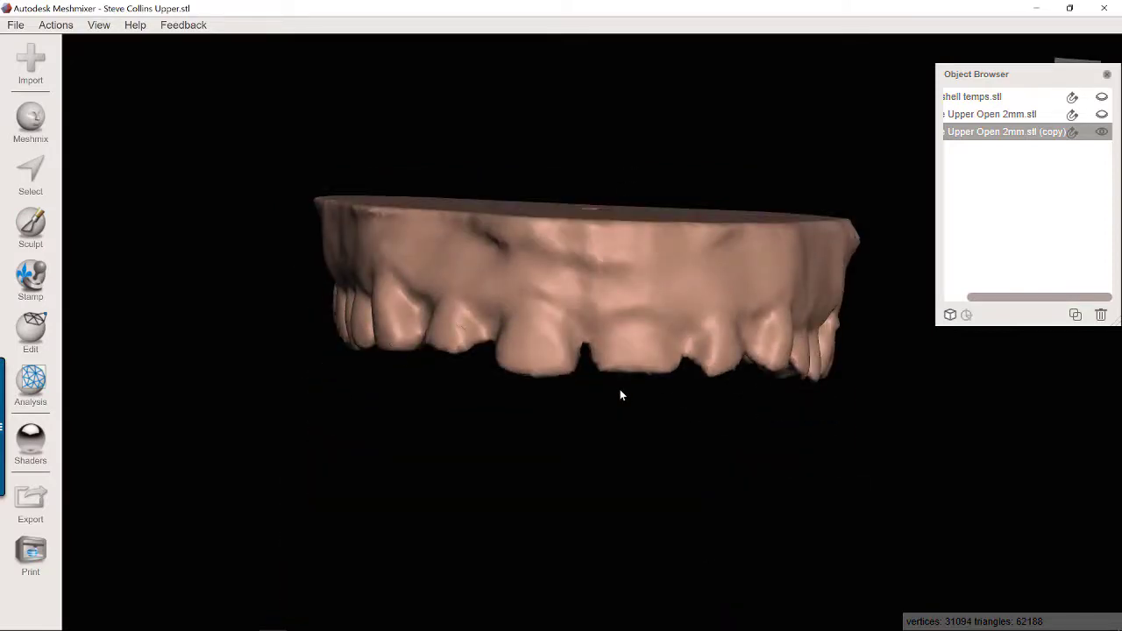
right_click_drag(593, 393, 651, 225)
right_click_drag(636, 391, 600, 409)
scroll(588, 443, "up", 5)
scroll(588, 450, "down", 6)
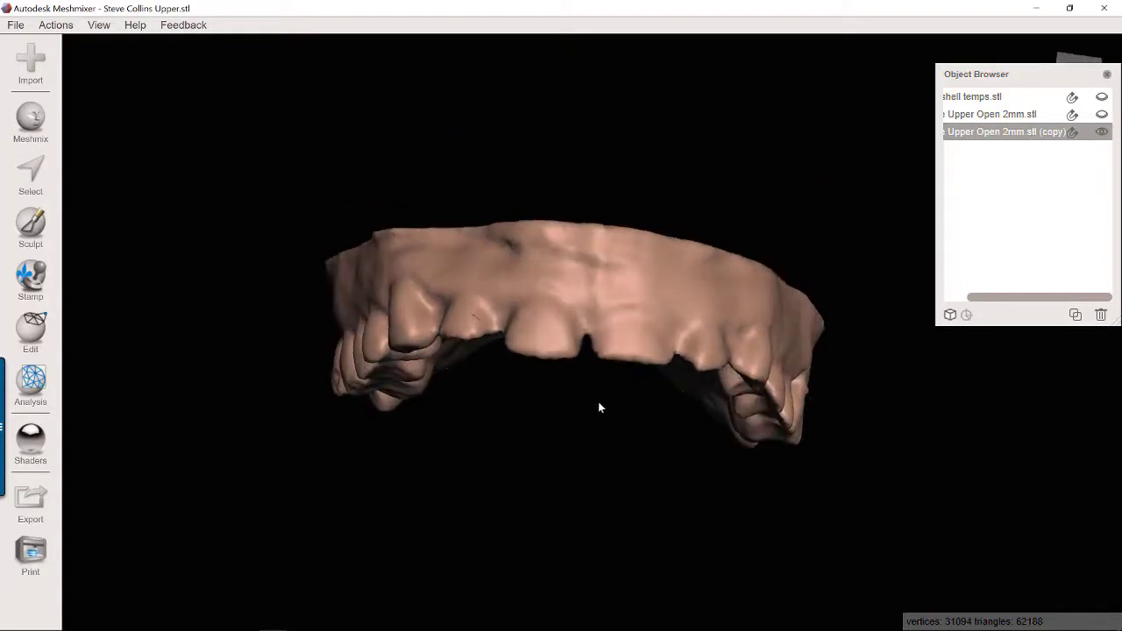
scroll(531, 433, "up", 2)
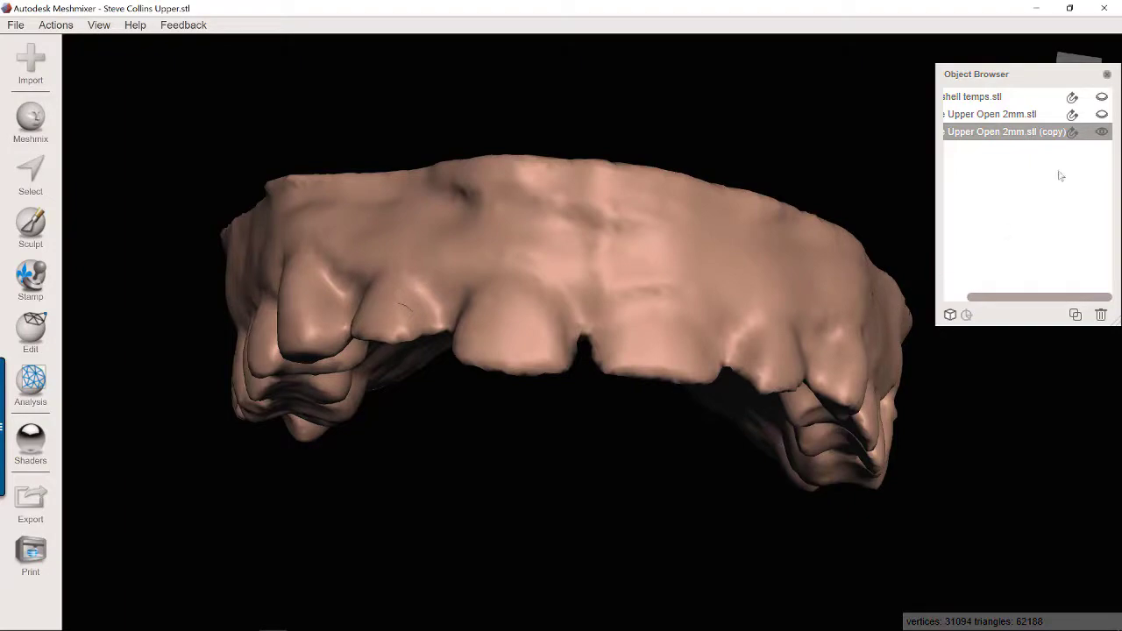
left_click(1102, 115)
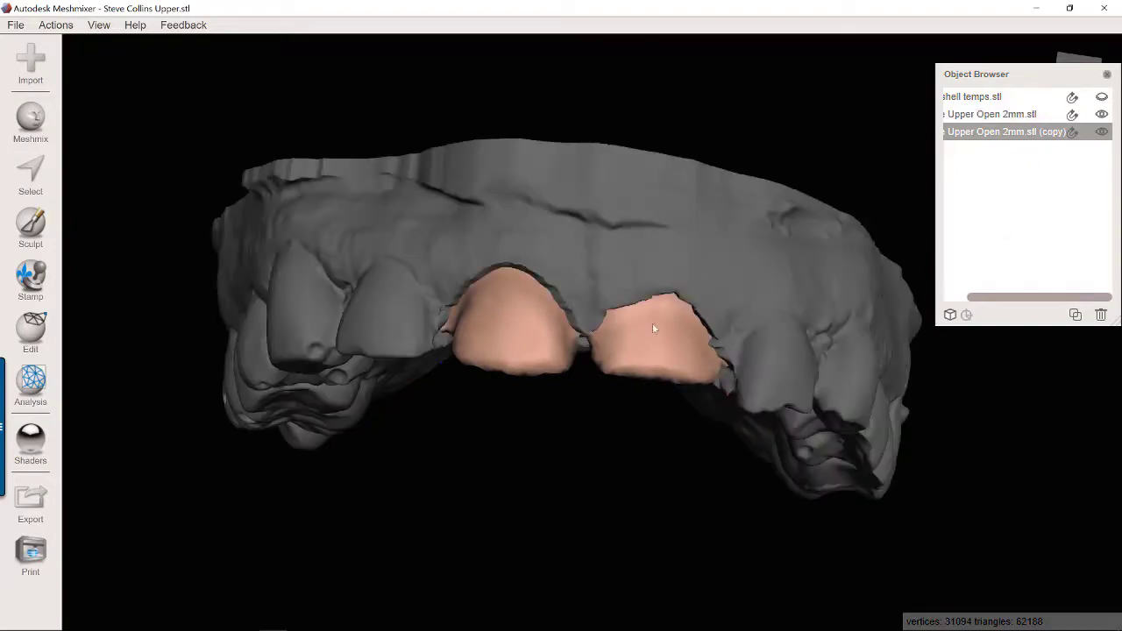
right_click_drag(652, 329, 691, 79)
right_click_drag(607, 417, 646, 299)
right_click_drag(570, 229, 566, 372)
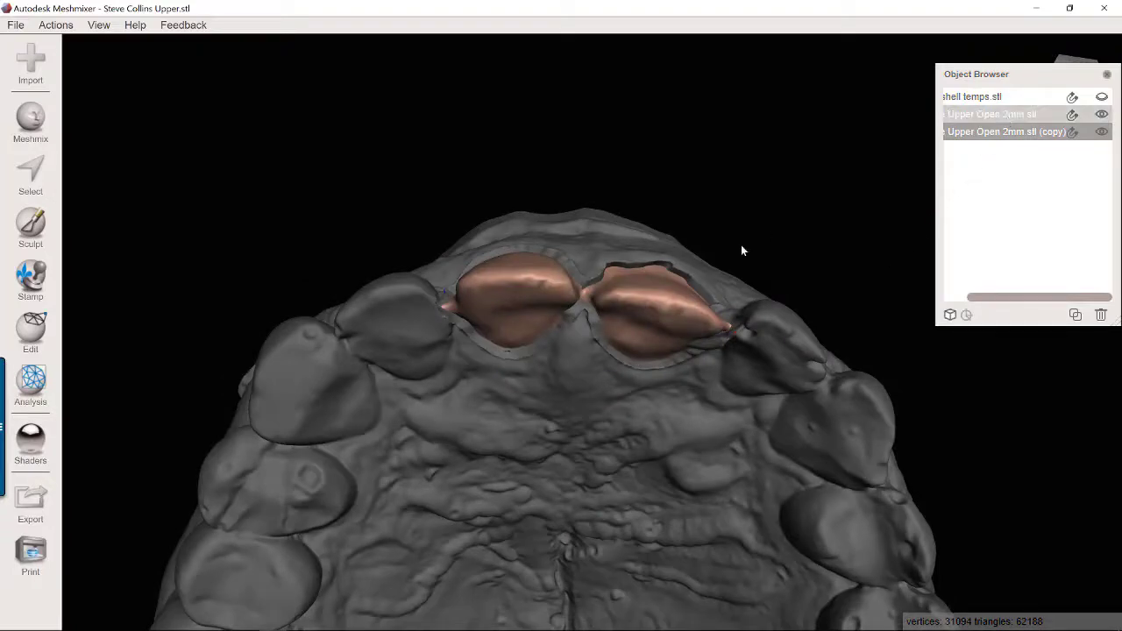
right_click_drag(597, 315, 642, 342)
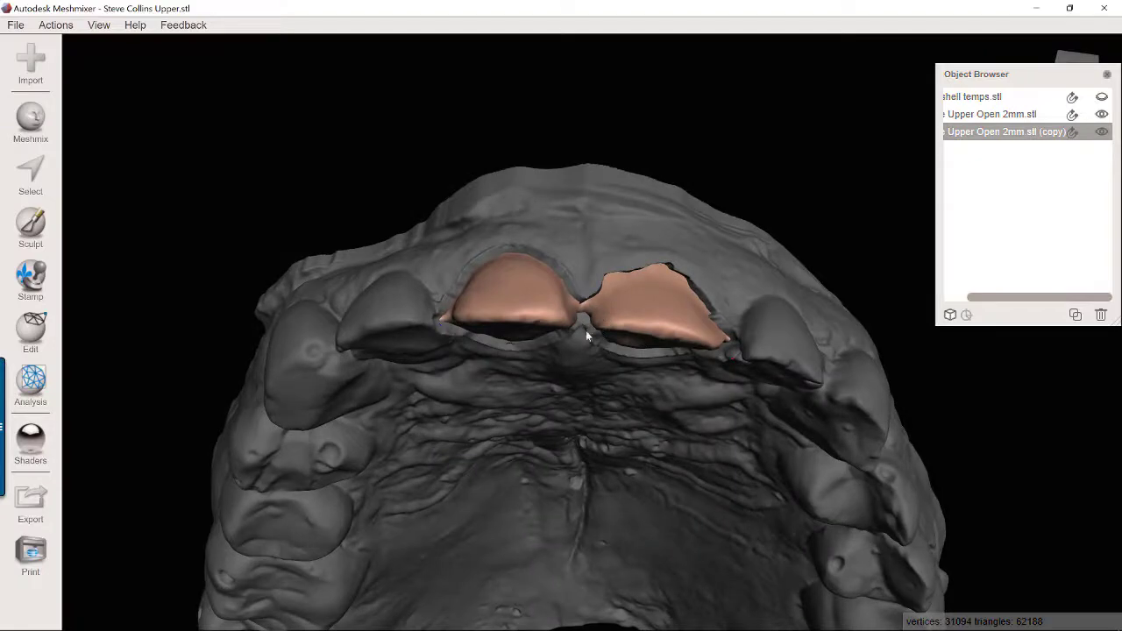
left_click(1103, 116)
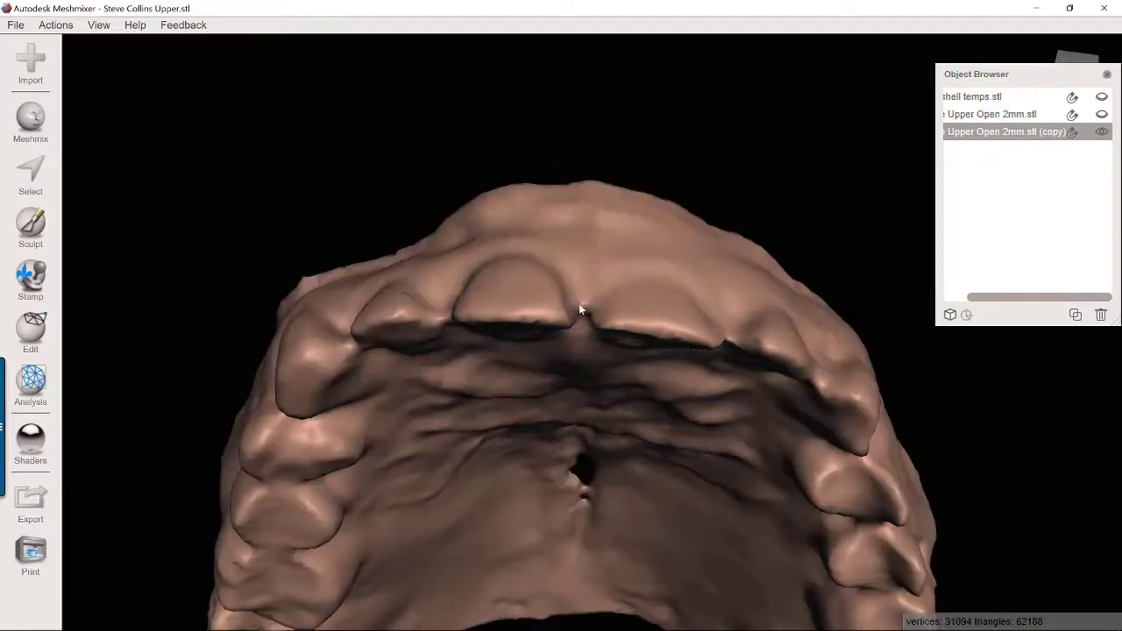
- Smooth the inner shell between the central incisors and at their outer contact area using the RobustSmooth brush at size 28
right_click_drag(578, 308, 584, 329)
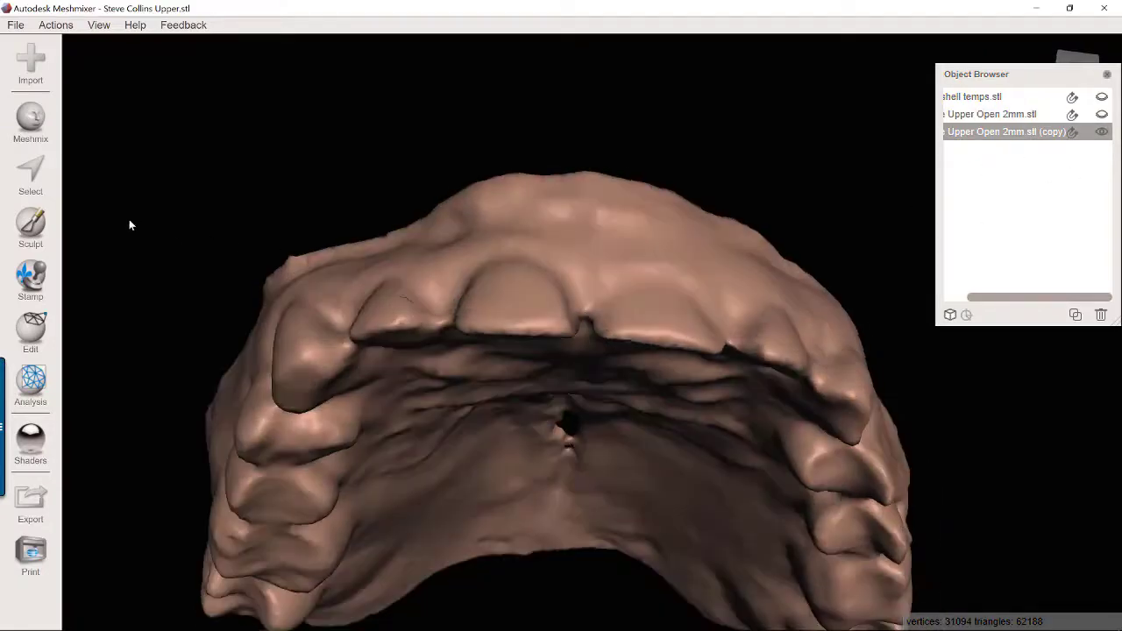
left_click(27, 230)
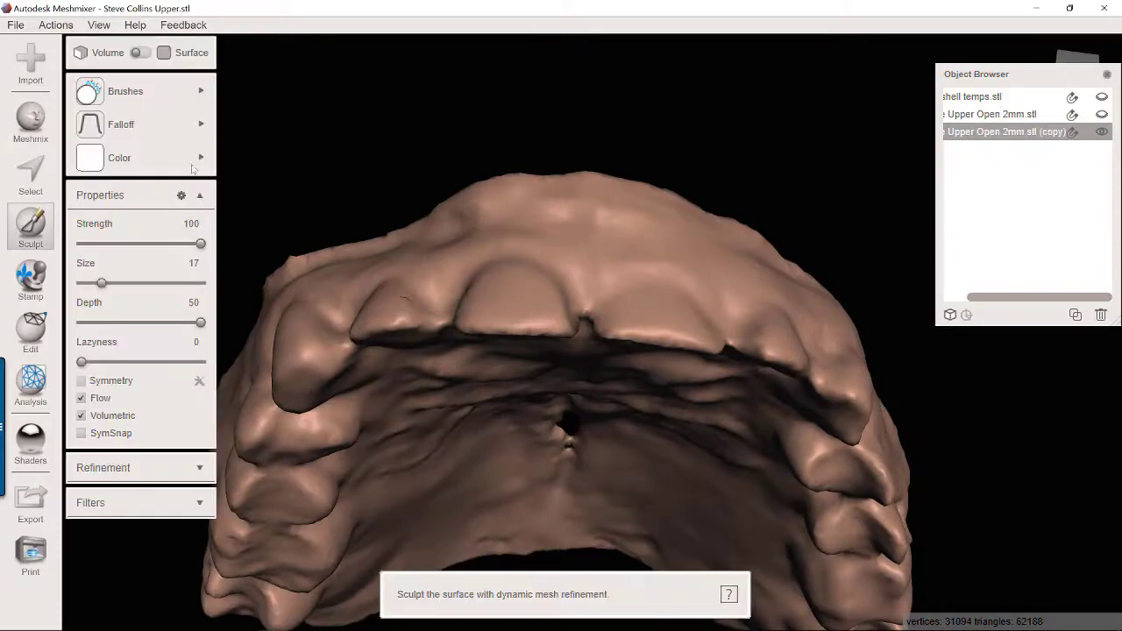
mouse_move(197, 94)
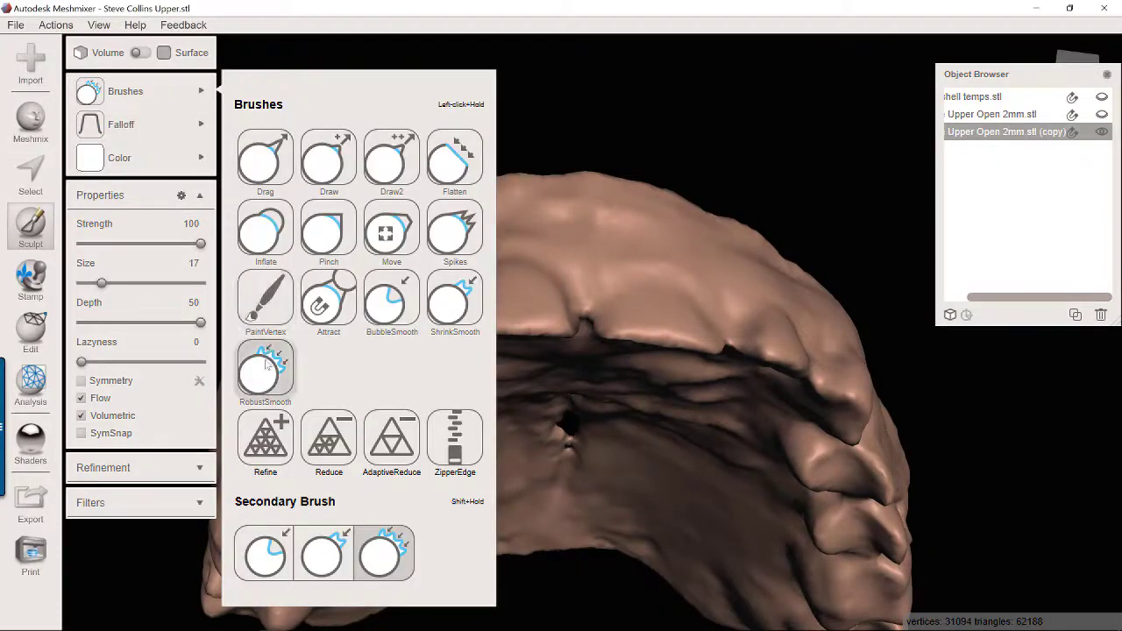
left_click(267, 362)
scroll(603, 351, "up", 4)
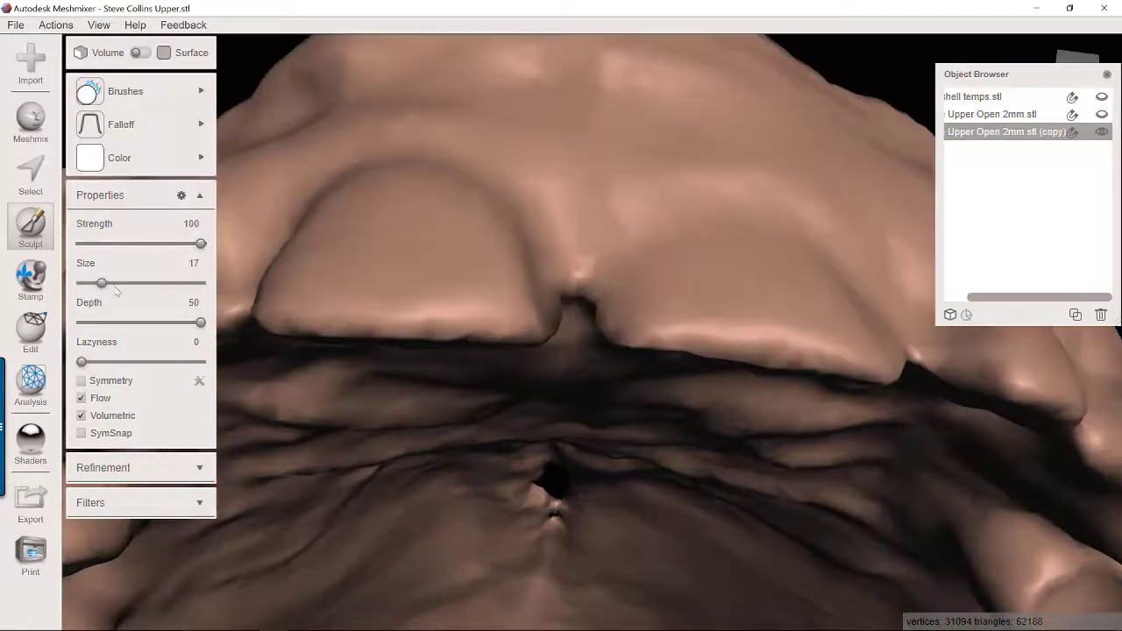
left_click(115, 283)
right_click_drag(525, 278, 495, 227)
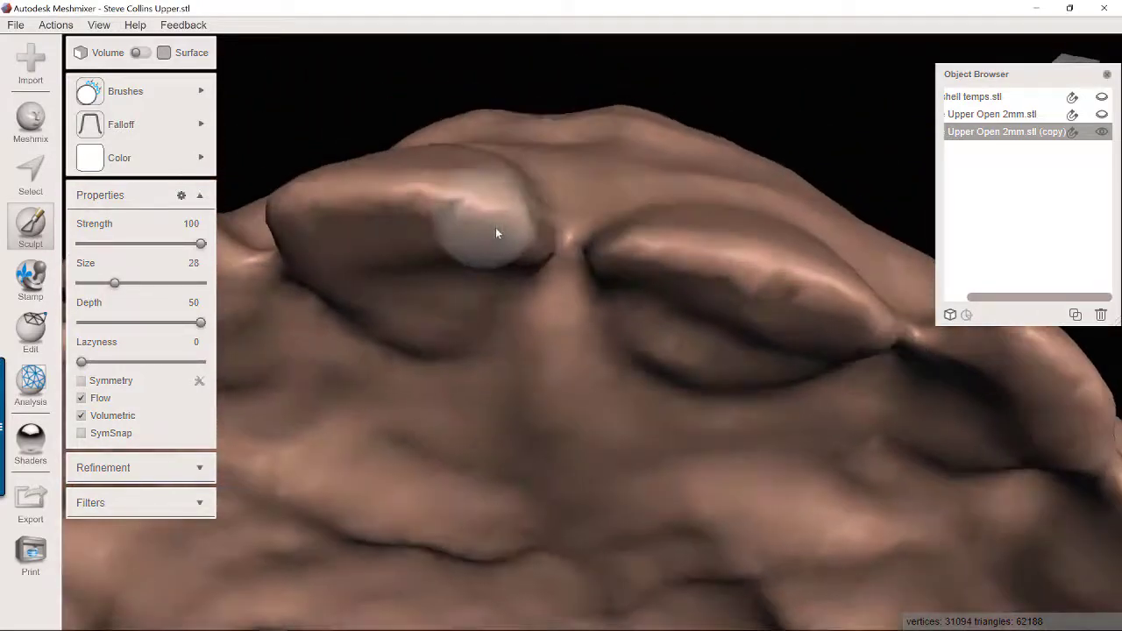
mouse_move(496, 233)
left_mouse_down()
mouse_move(572, 223)
mouse_move(605, 245)
mouse_move(526, 243)
mouse_move(462, 290)
left_mouse_up()
mouse_move(462, 290)
right_mouse_down()
mouse_move(603, 313)
mouse_move(530, 301)
right_mouse_up()
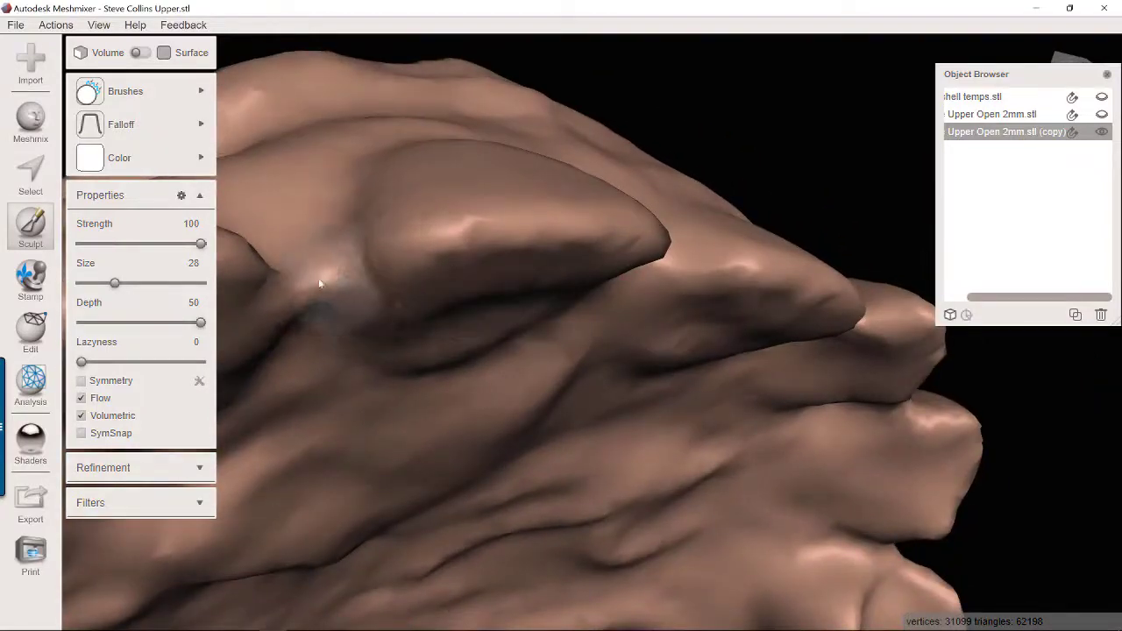
right_click_drag(593, 383, 662, 318)
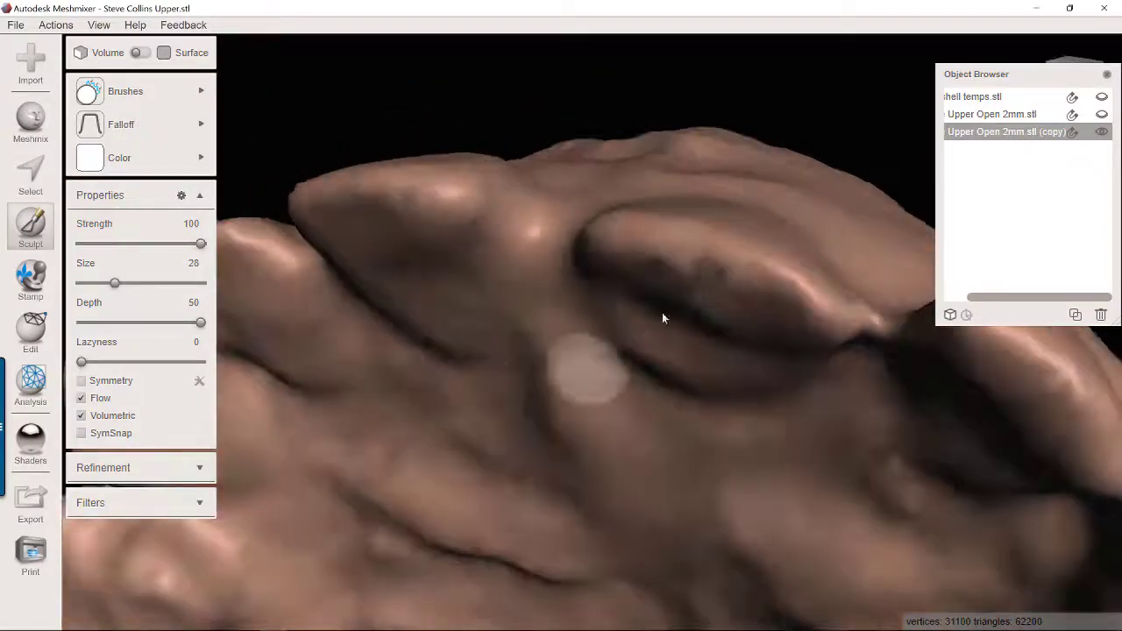
left_click_drag(856, 306, 868, 321)
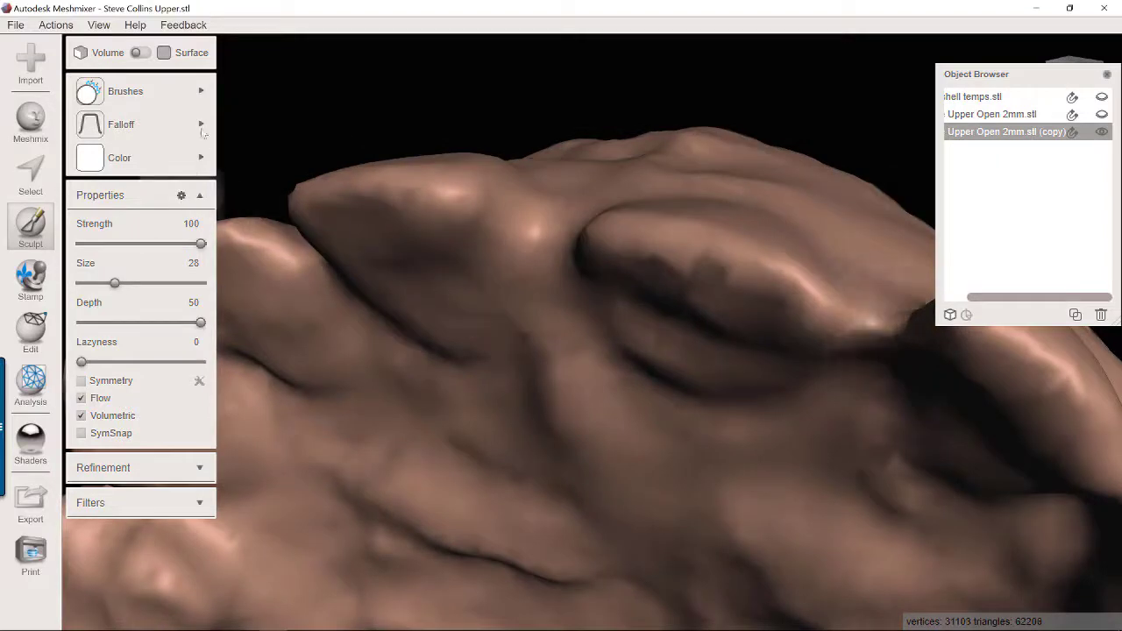
- Smooth the incisor's outer contact corner further with the ShrinkSmooth brush
left_click(202, 93)
left_click(455, 301)
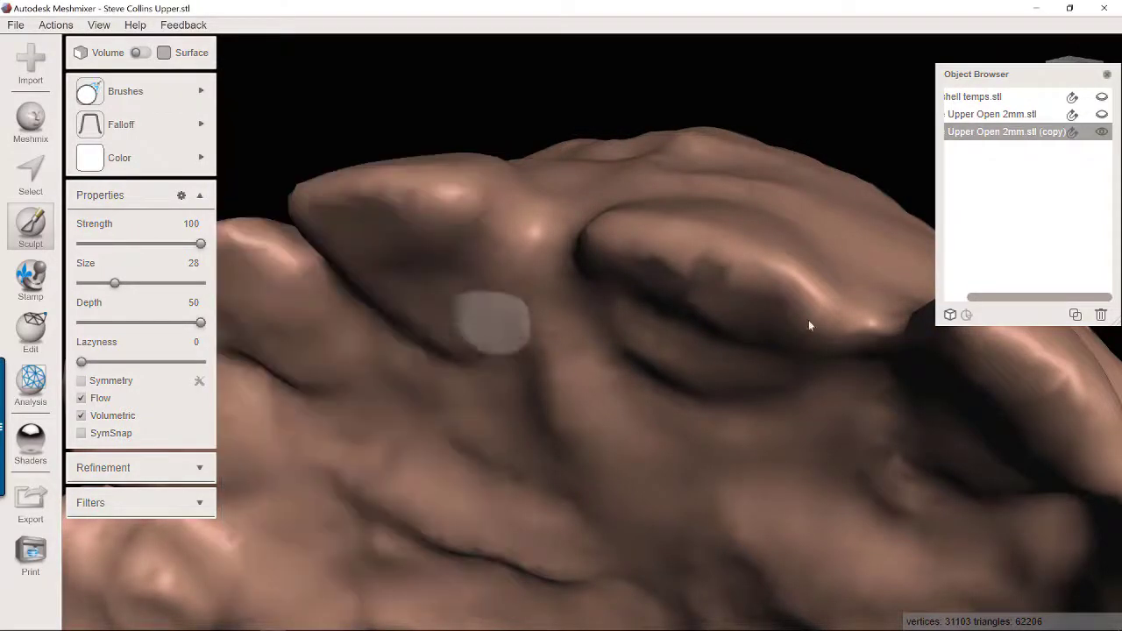
left_click_drag(874, 312, 879, 335)
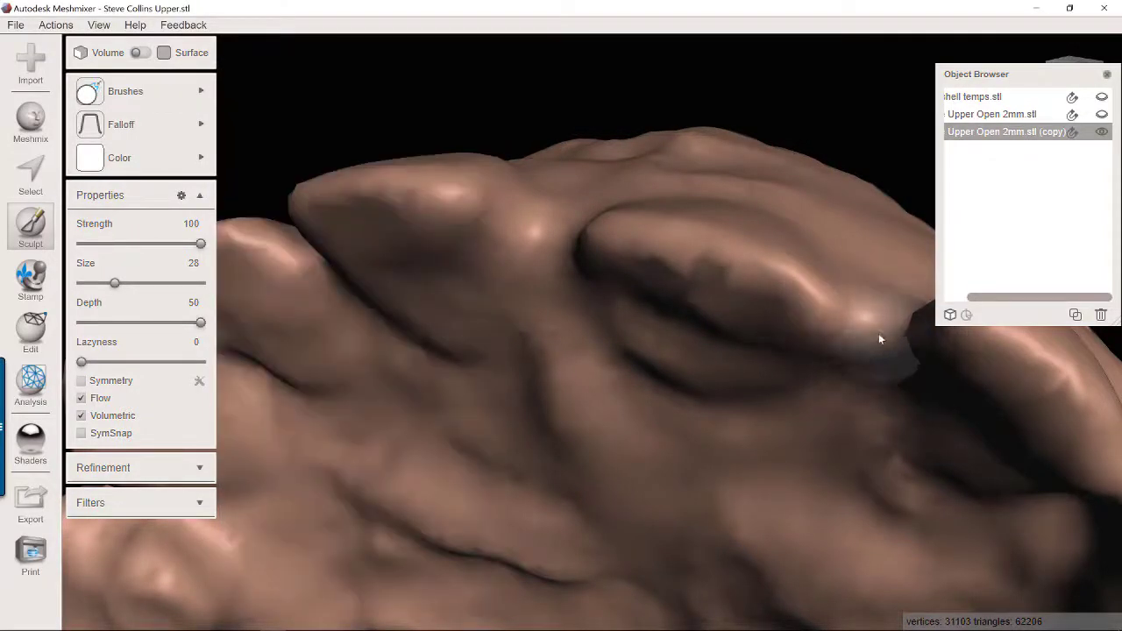
scroll(747, 275, "down", 2)
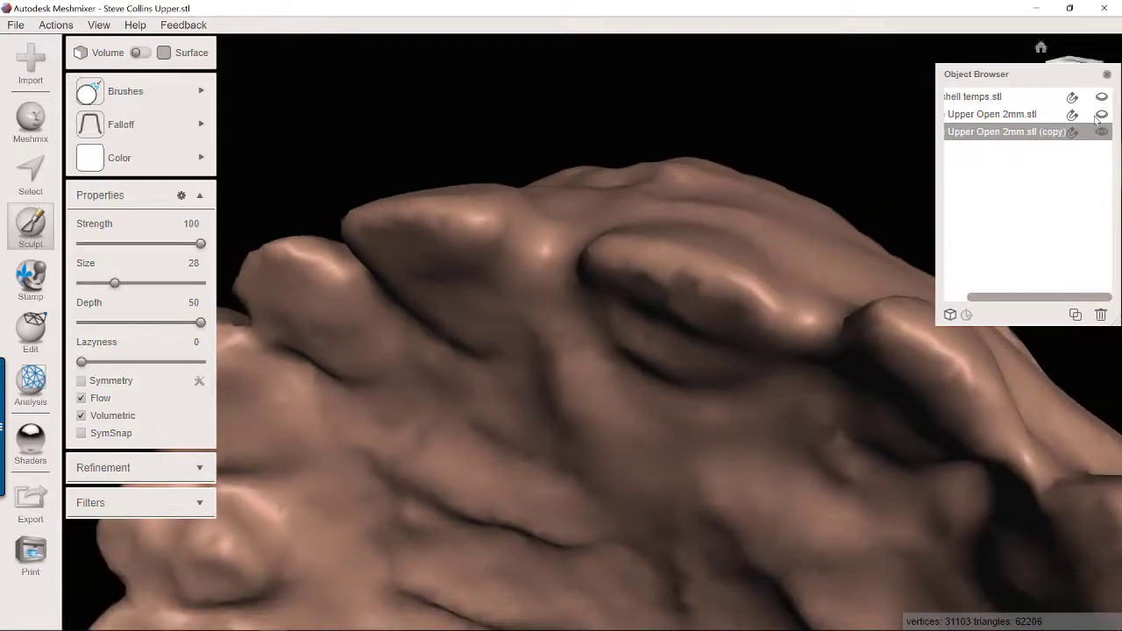
- Show the edited upper model, select it together with the inner shell copy and combine the two into one object
left_click(1101, 114)
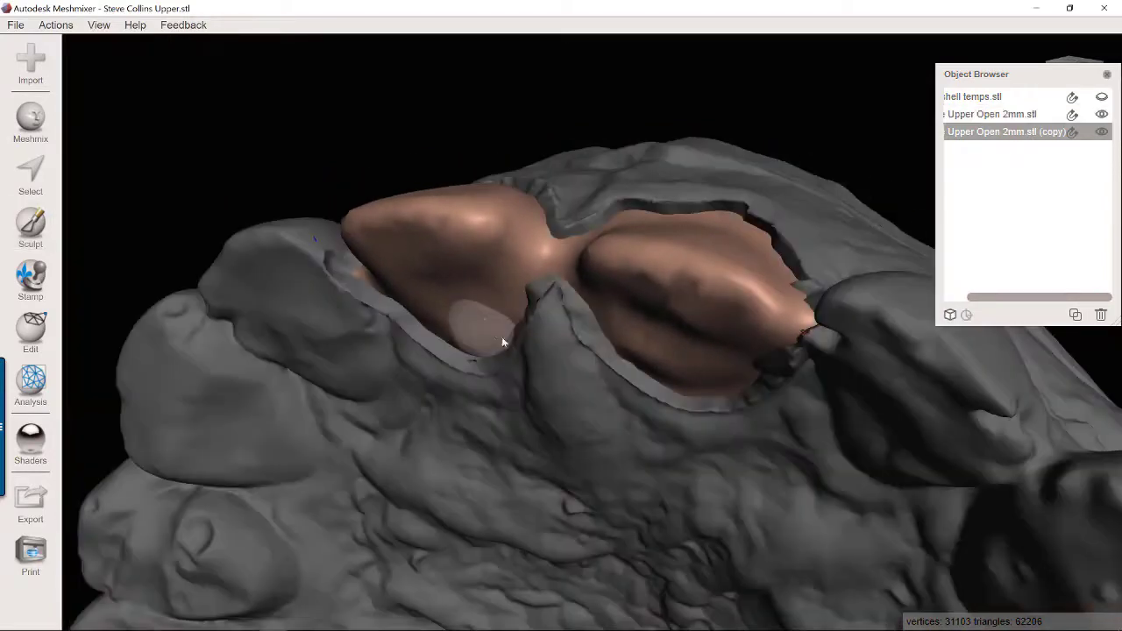
mouse_move(502, 337)
right_mouse_down()
mouse_move(540, 511)
mouse_move(514, 608)
mouse_move(473, 541)
mouse_move(557, 400)
mouse_move(669, 120)
mouse_move(540, 543)
mouse_move(601, 561)
mouse_move(594, 590)
mouse_move(546, 563)
right_mouse_up()
left_click(1028, 120, "shift")
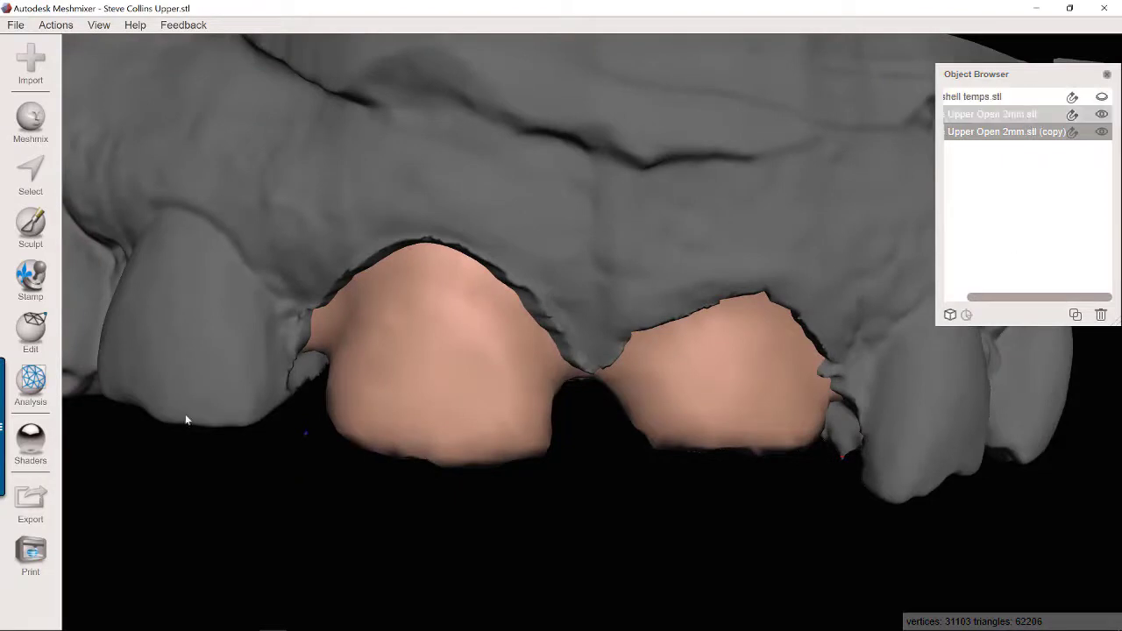
mouse_move(31, 331)
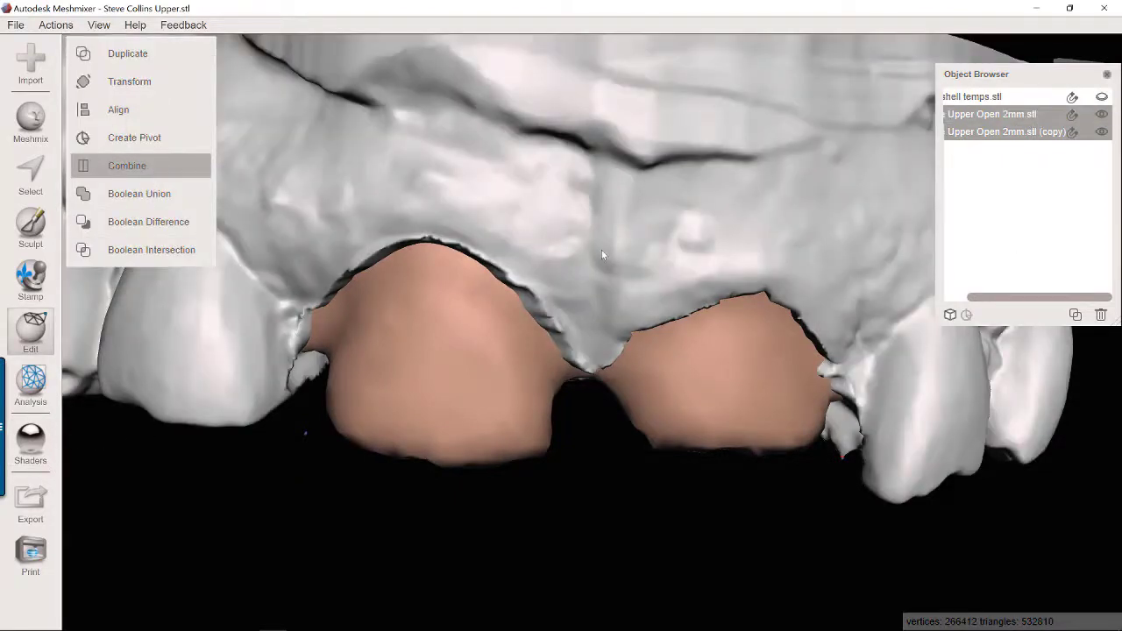
- Examine the combined model from the front and palatal side, checking the gap between the inner incisor surfaces and the socket margins
scroll(604, 258, "down", 5)
scroll(600, 270, "down", 2)
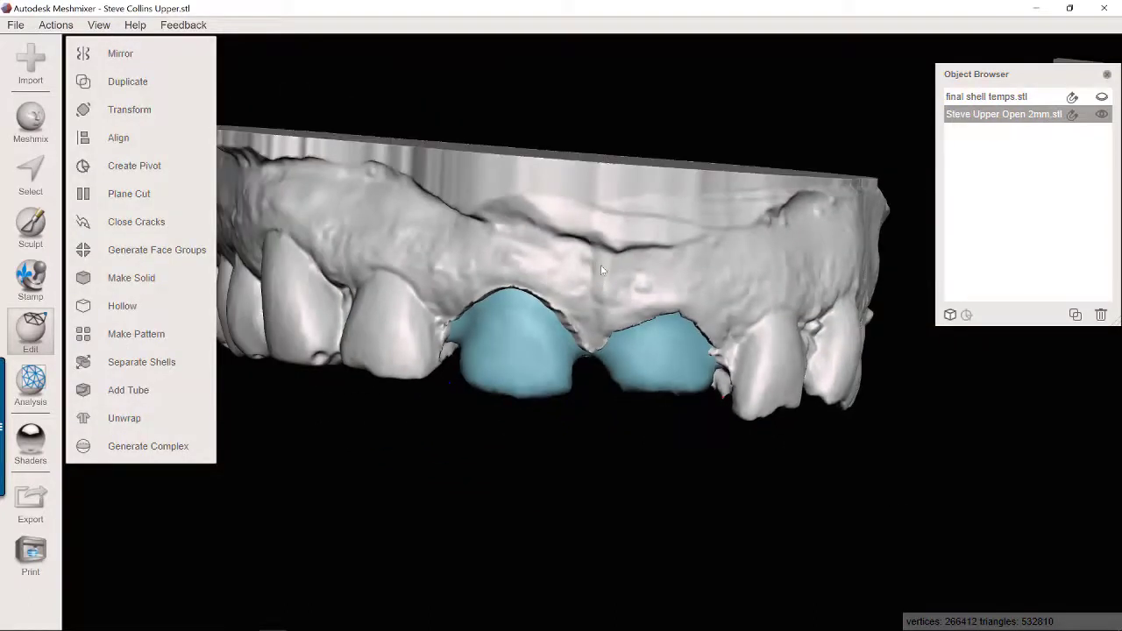
scroll(601, 270, "down", 2)
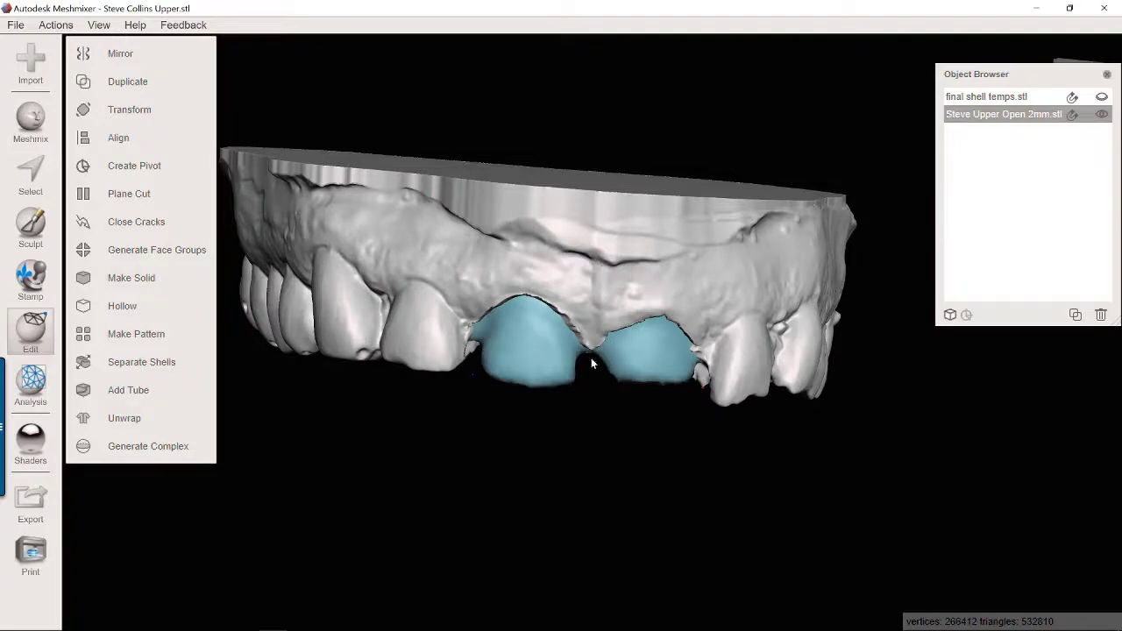
mouse_move(591, 359)
right_mouse_down()
mouse_move(568, 295)
mouse_move(579, 343)
right_mouse_up()
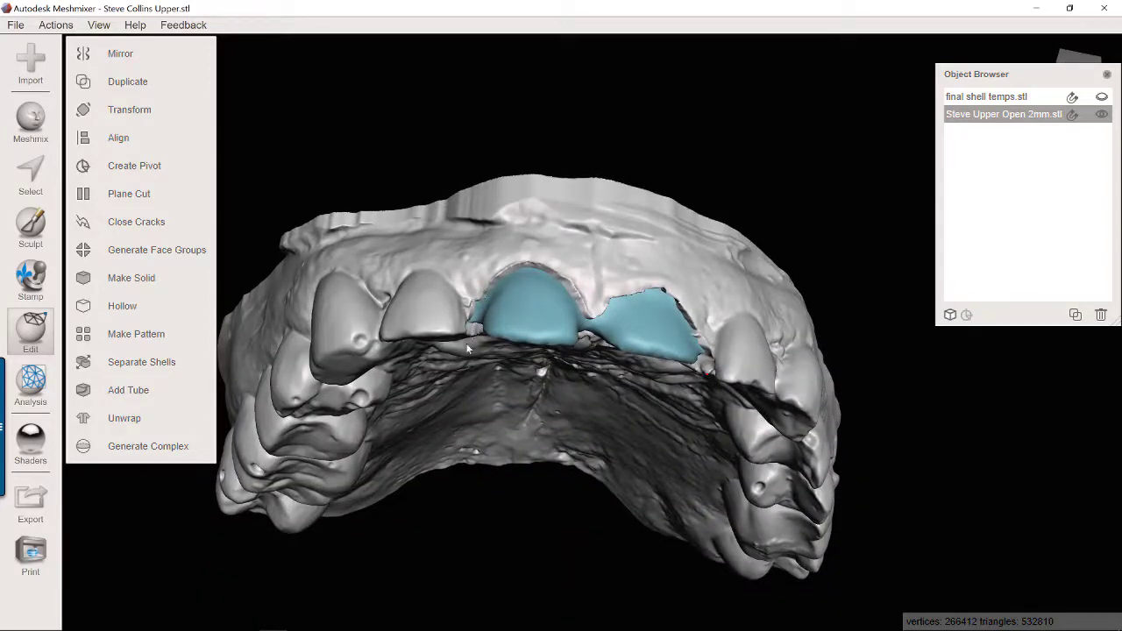
right_click_drag(549, 454, 568, 254)
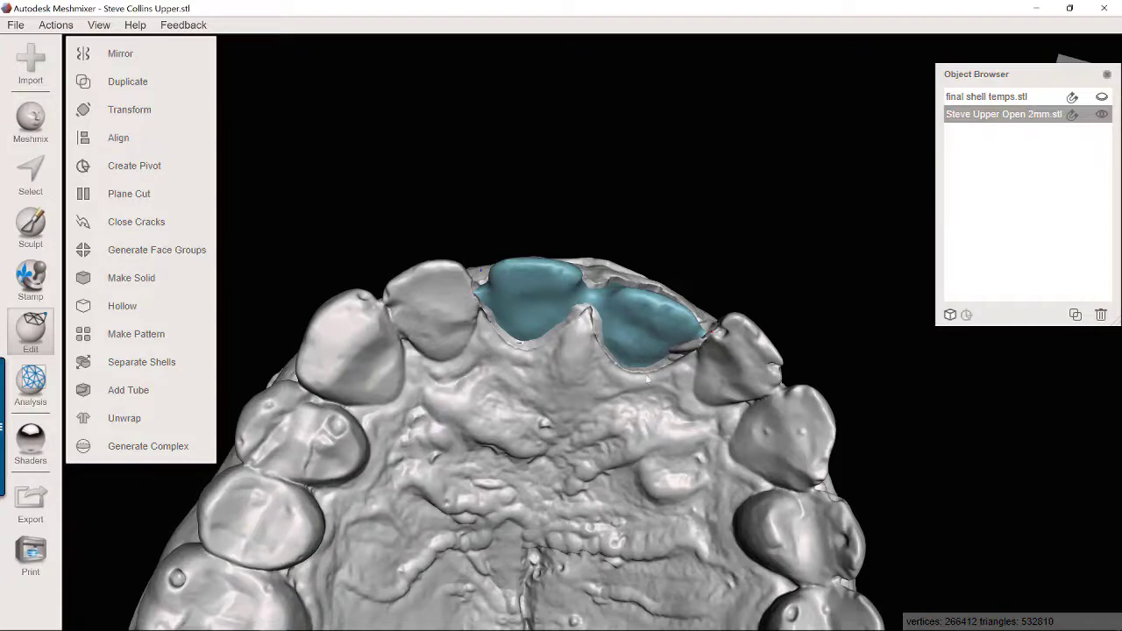
scroll(589, 376, "up", 8)
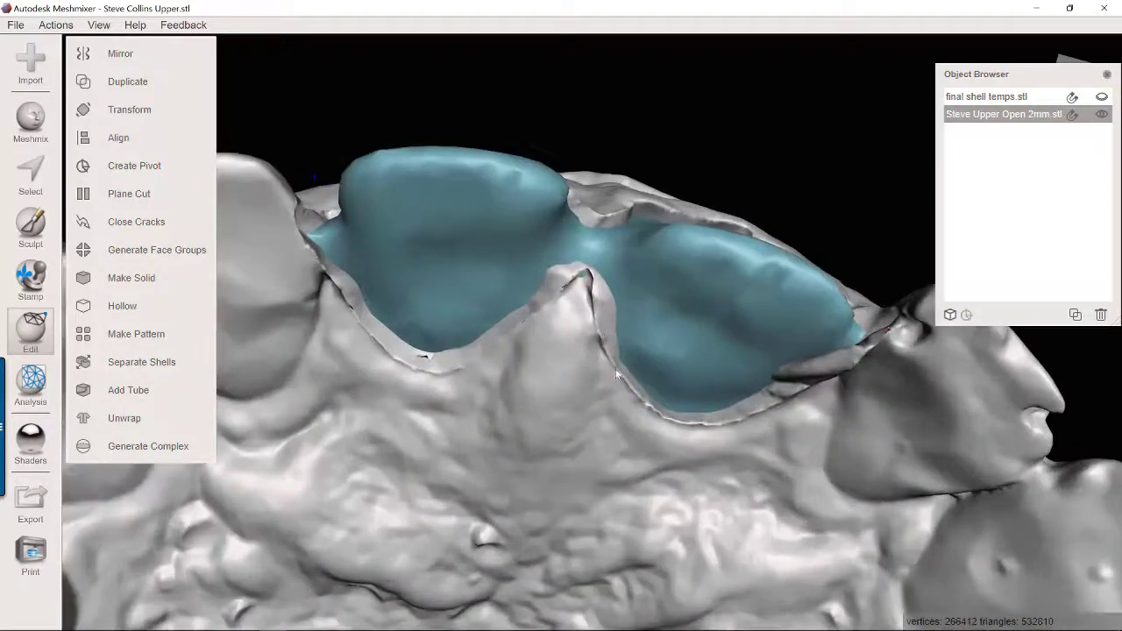
right_click_drag(616, 369, 616, 313)
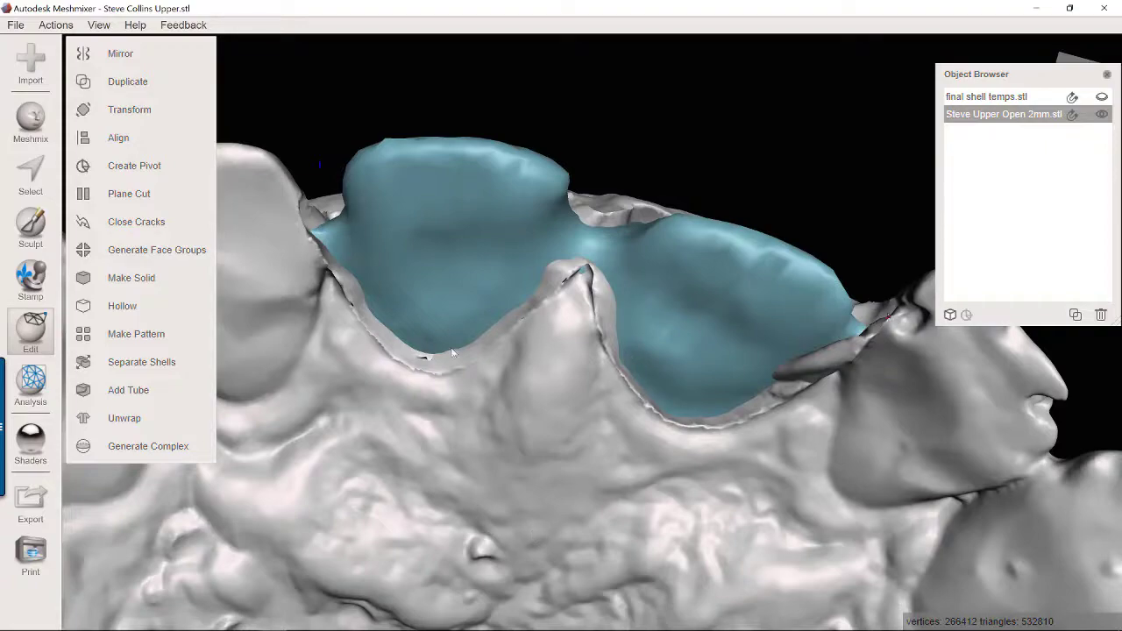
right_click_drag(453, 354, 490, 395)
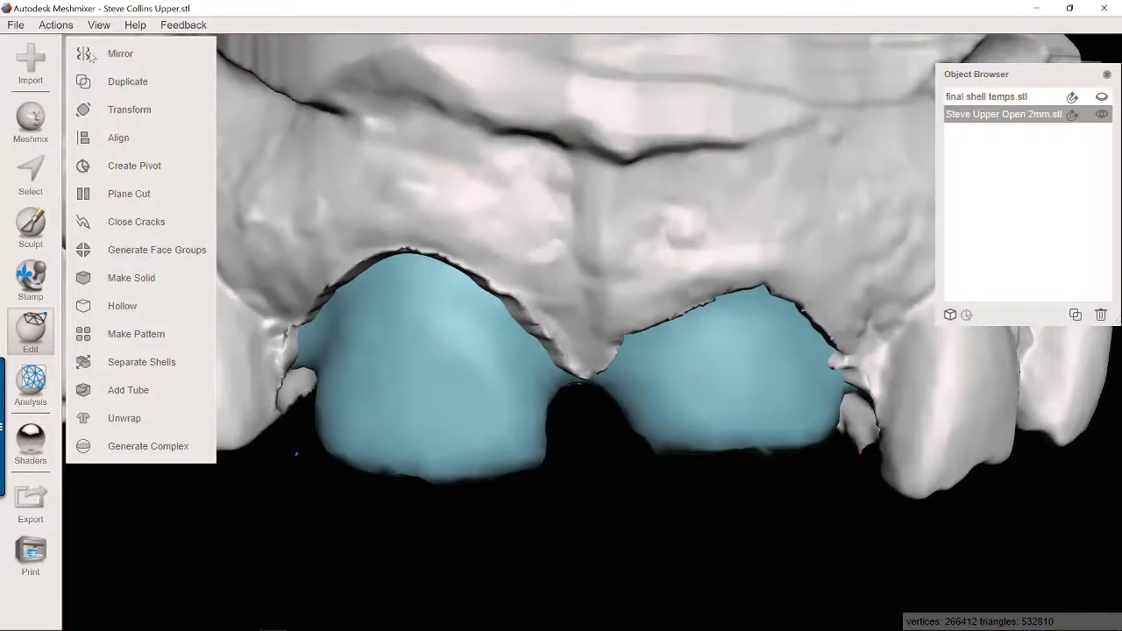
- Import the patient's original "Upper Open 2mm" mesh and append it to the current scene
left_click(16, 24)
left_click(239, 103)
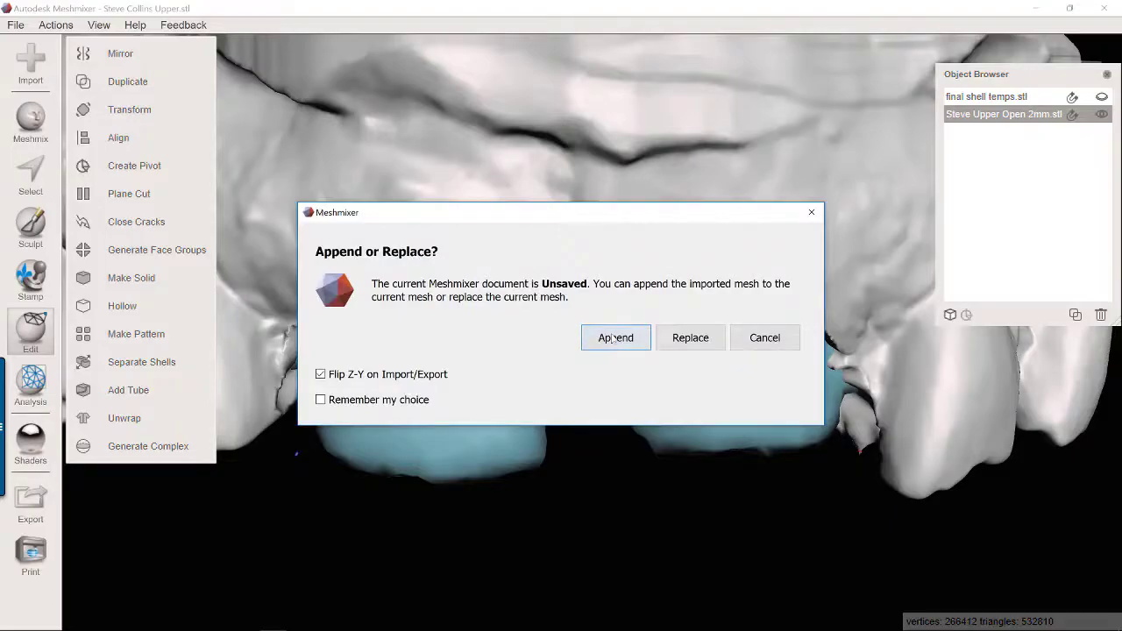
left_click(613, 338)
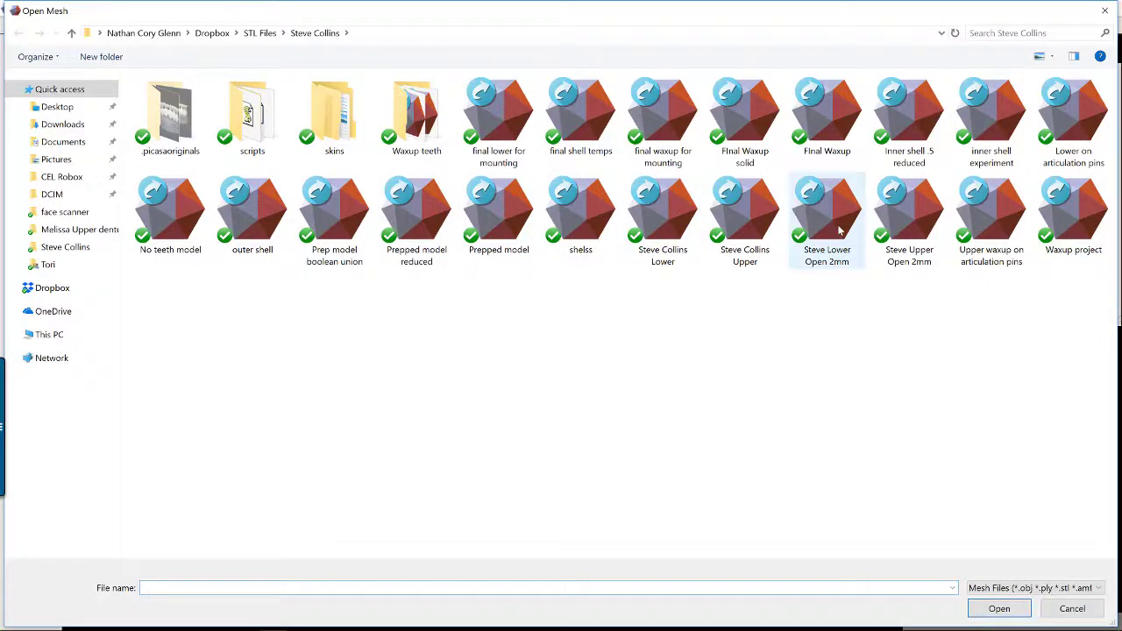
double_click(909, 215)
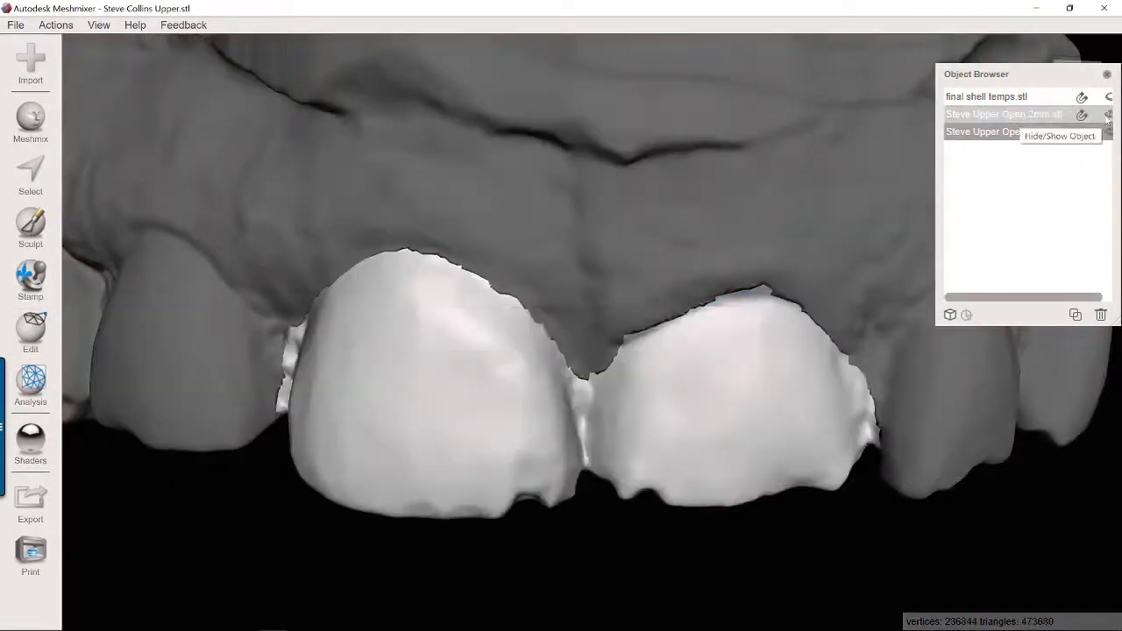
- Hide the combined upper model and view the reimported original scan from the front
left_click(1106, 117)
scroll(702, 311, "down", 5)
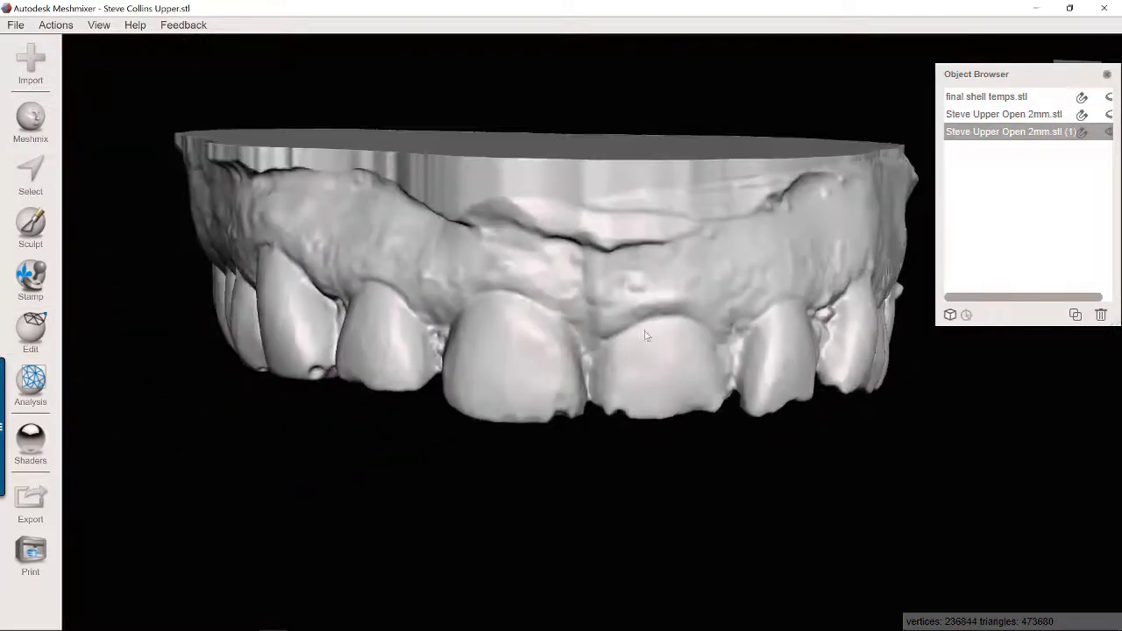
right_click_drag(647, 332, 624, 322)
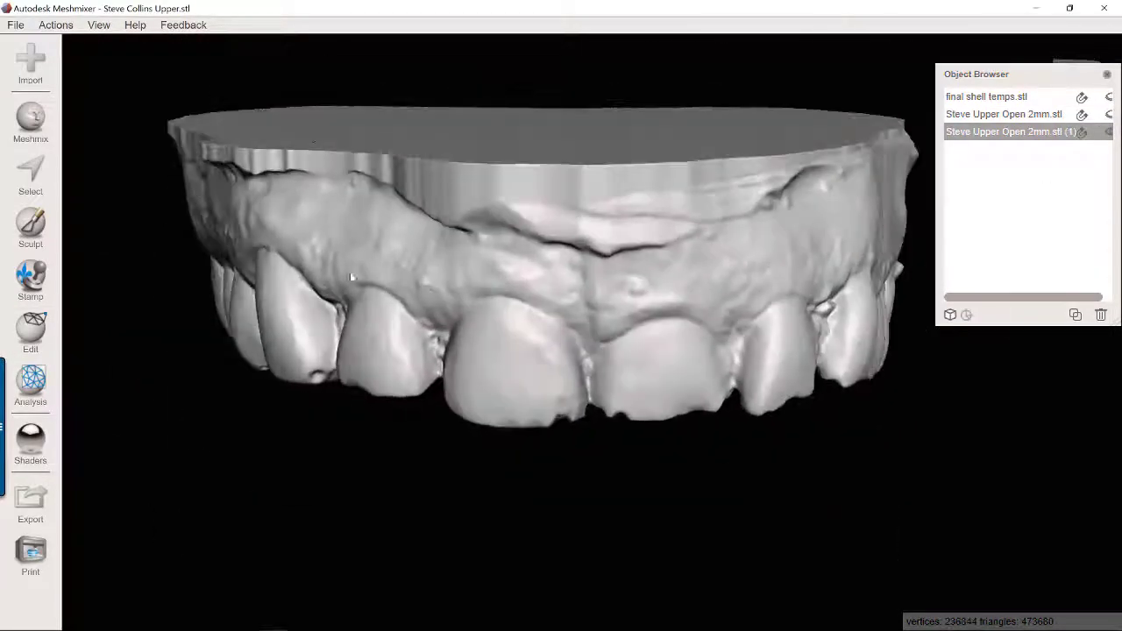
- Append the "Prepped model" mesh to the scene and inspect its prepared teeth and margins from the front and palatal side
left_click(49, 83)
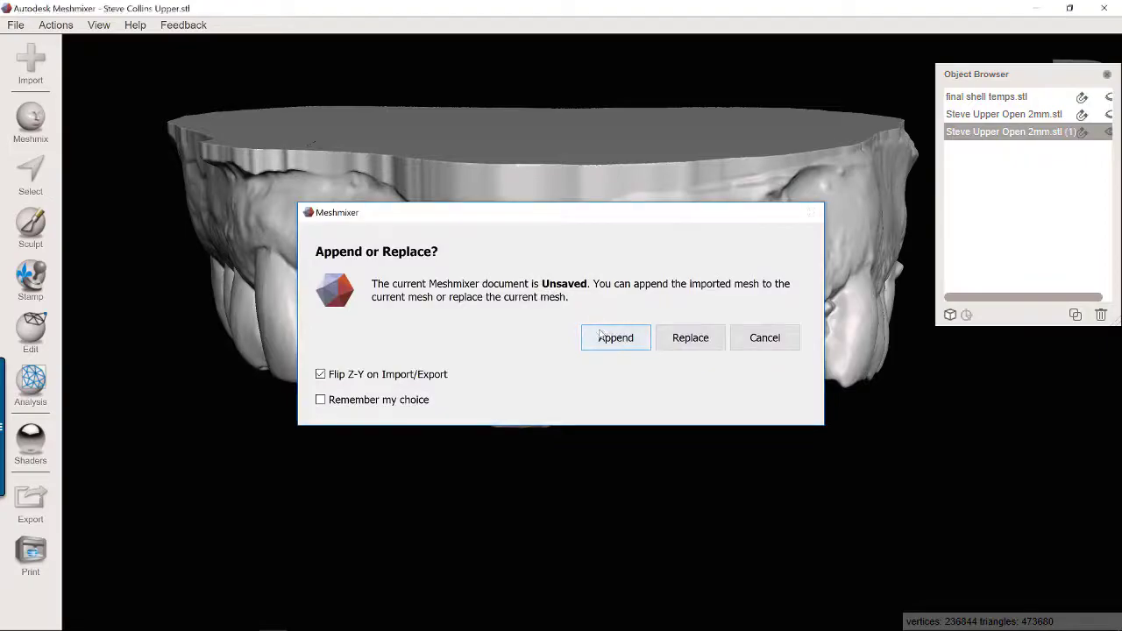
left_click(613, 337)
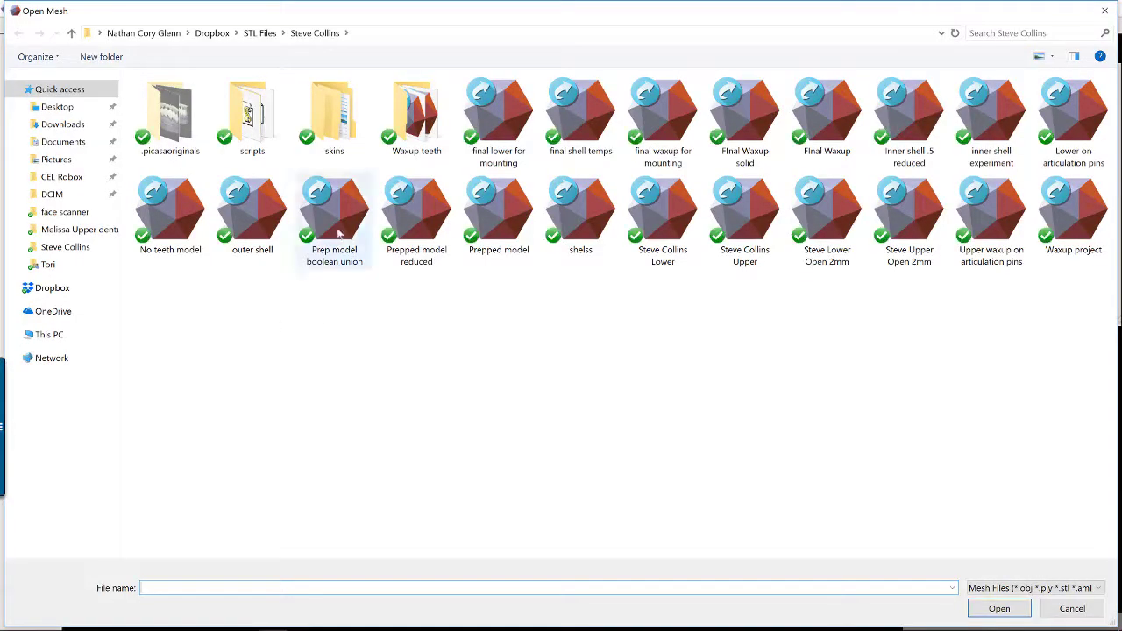
double_click(508, 213)
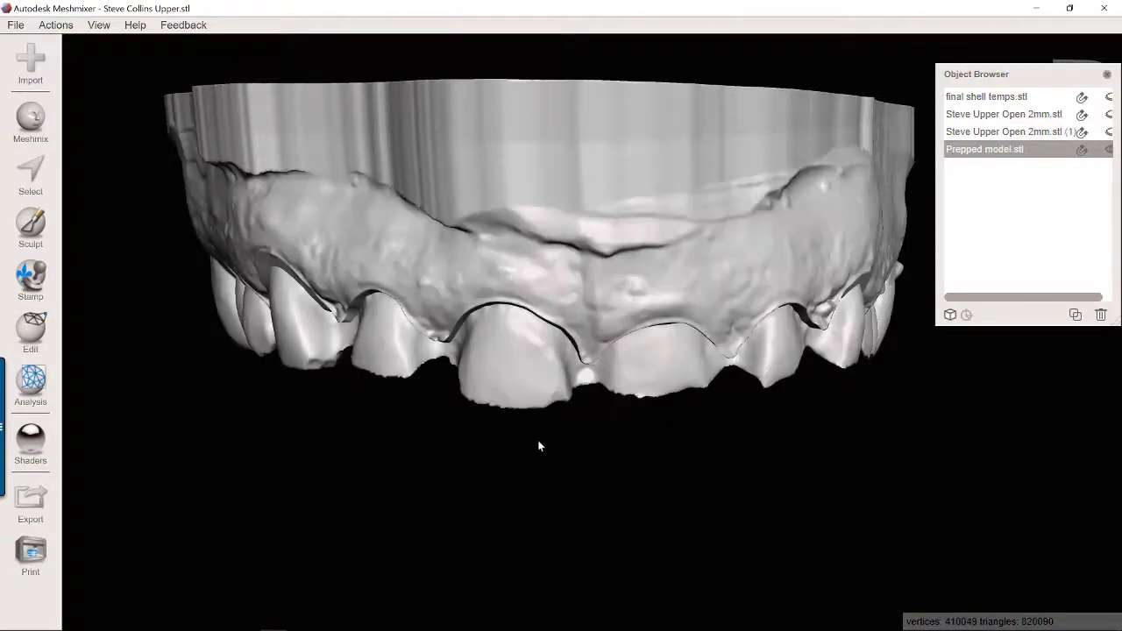
right_click_drag(541, 446, 617, 191)
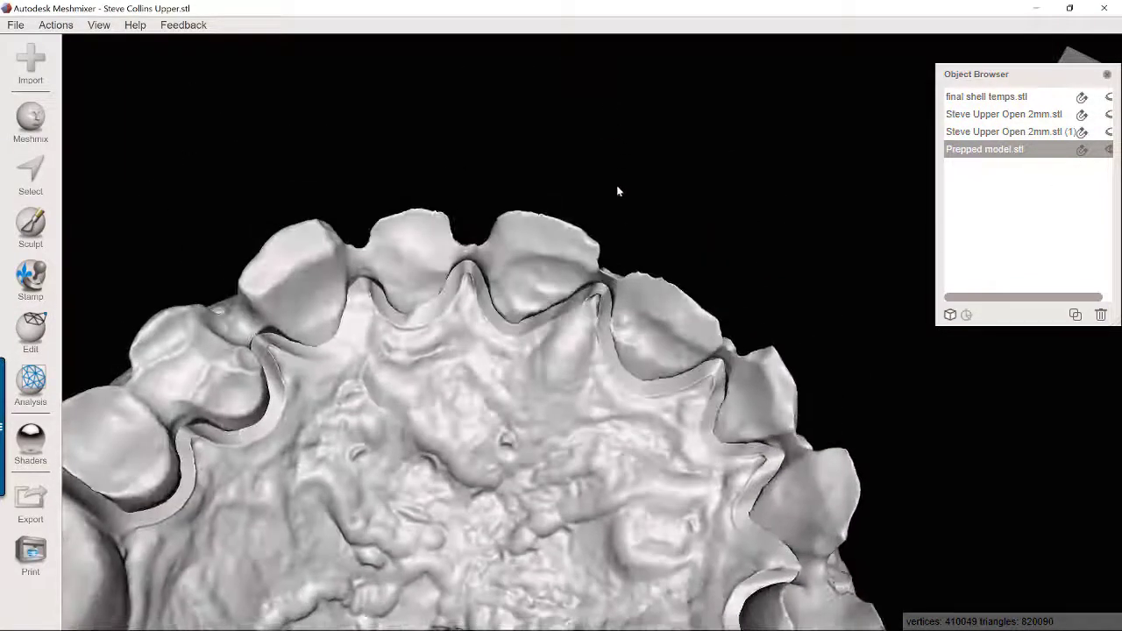
right_click_drag(428, 400, 377, 531)
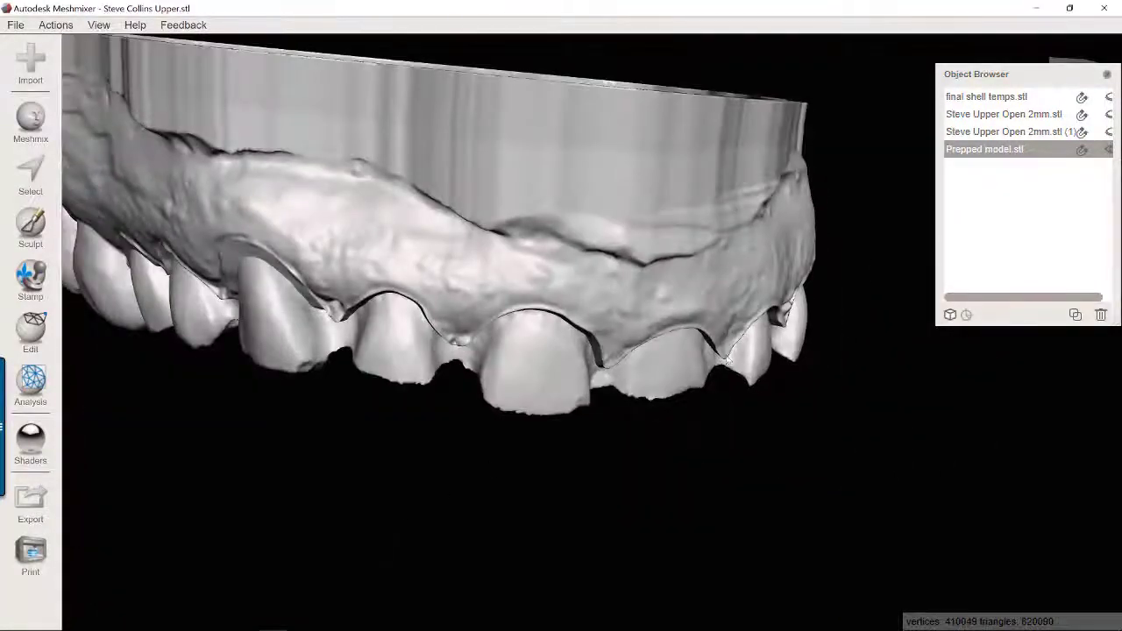
right_click_drag(745, 348, 694, 331)
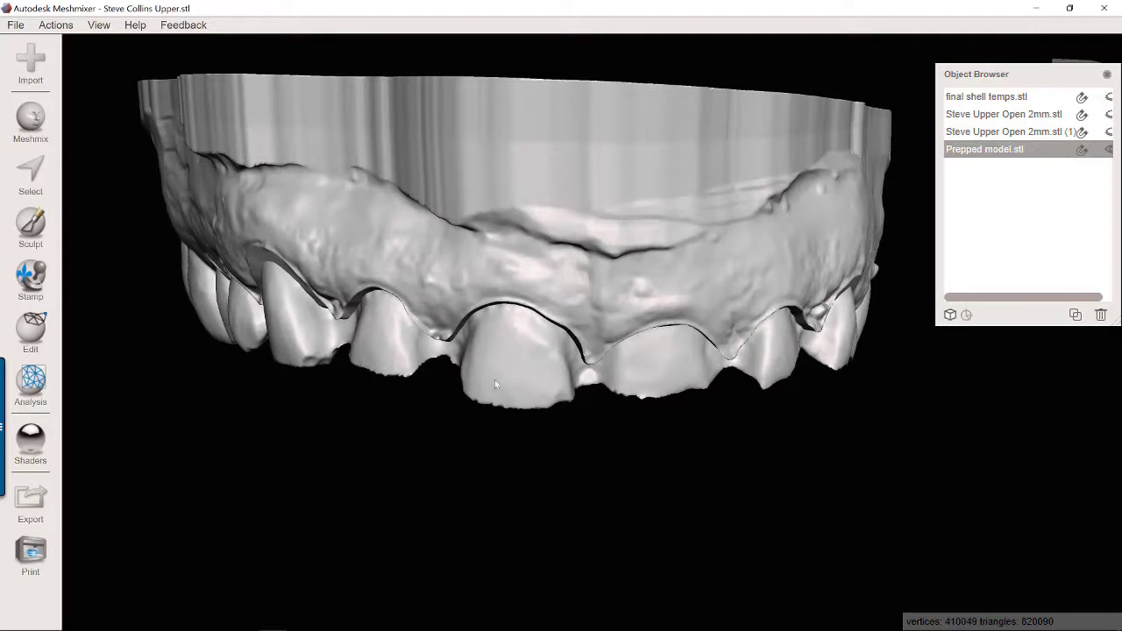
- Import the "FInal Waxup solid" mesh, append it to the scene and view it over the prepped model
left_click(31, 60)
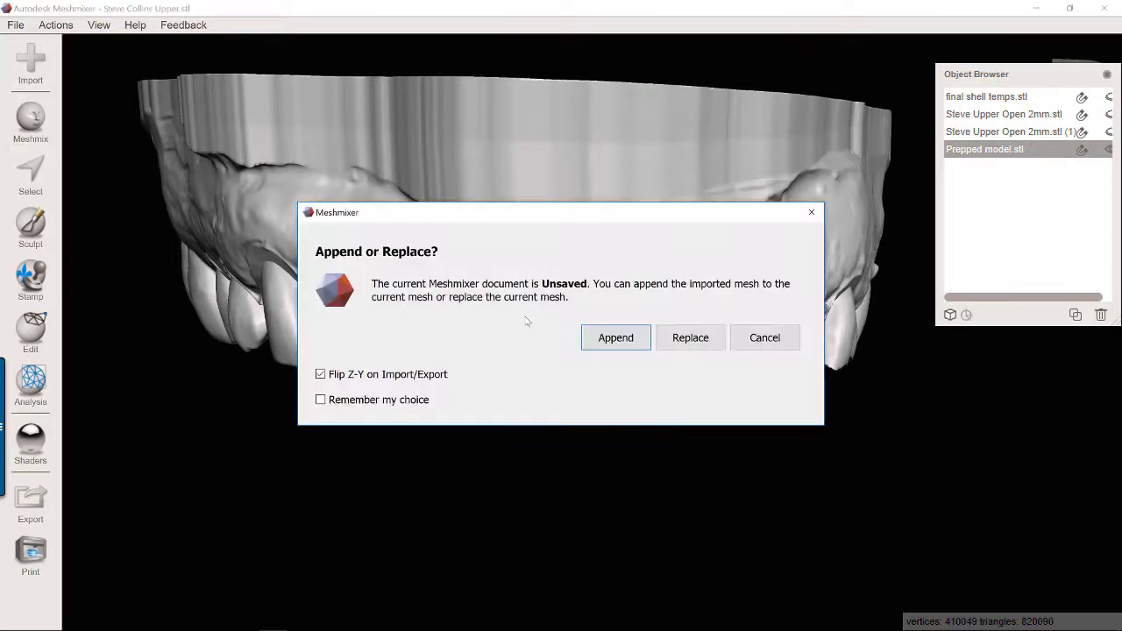
left_click(612, 337)
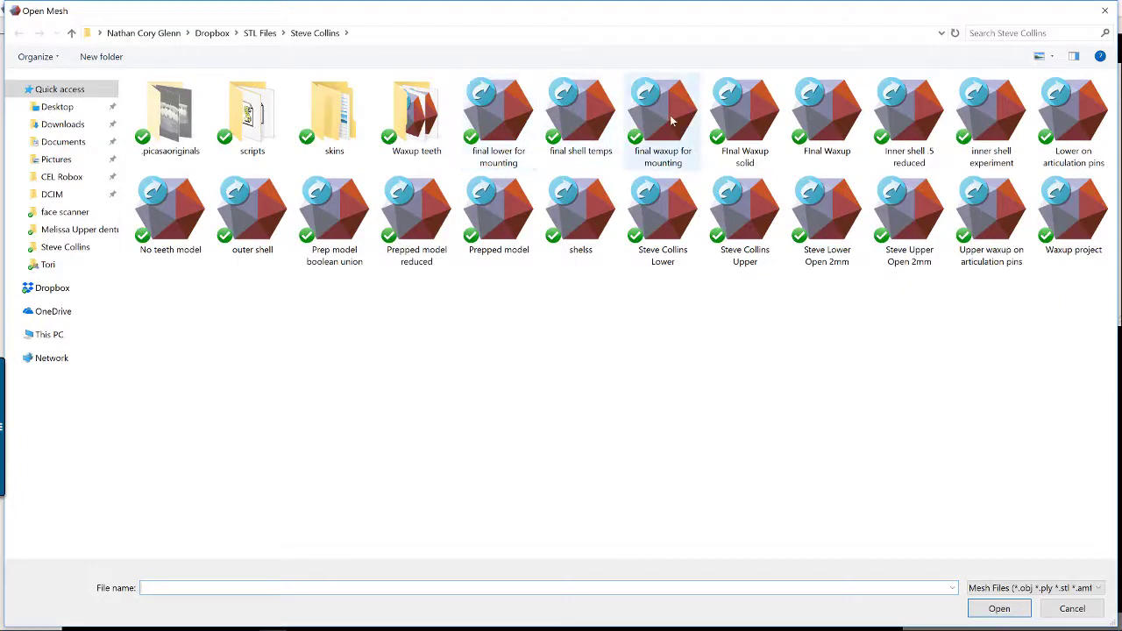
double_click(742, 117)
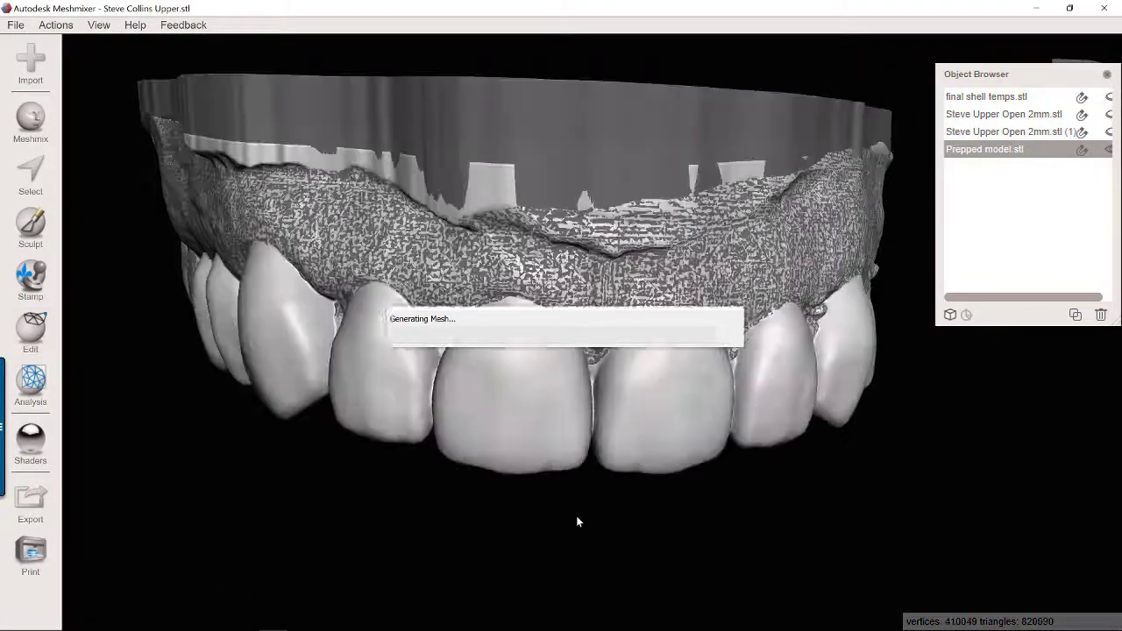
right_click_drag(578, 505, 578, 412)
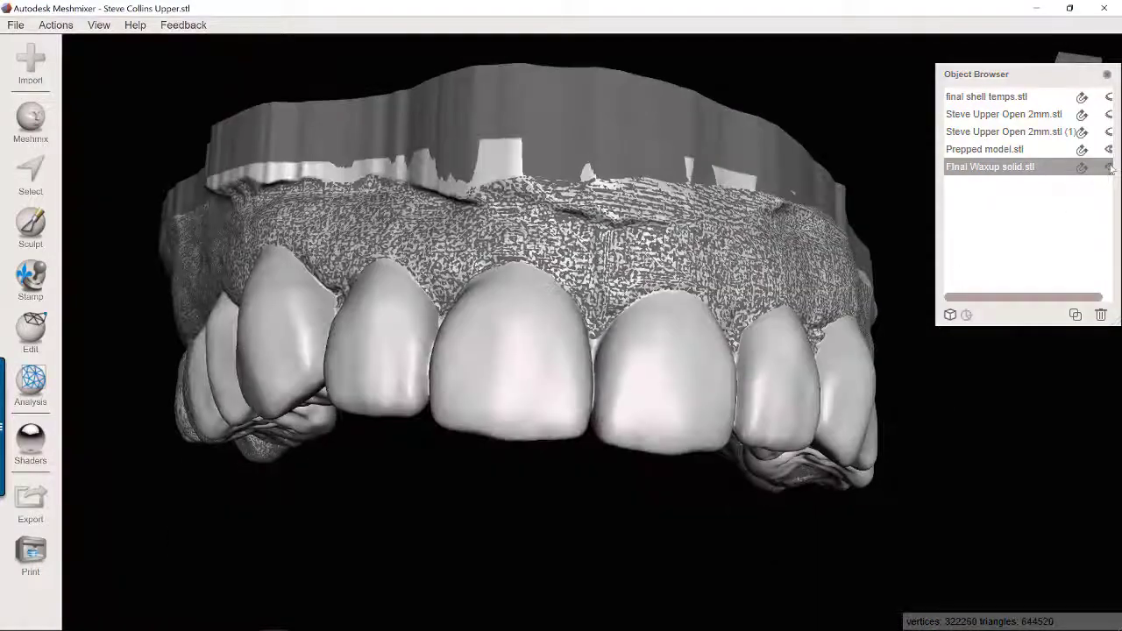
- Hide the solid waxup and make the prepped model the active object
left_click(1108, 167)
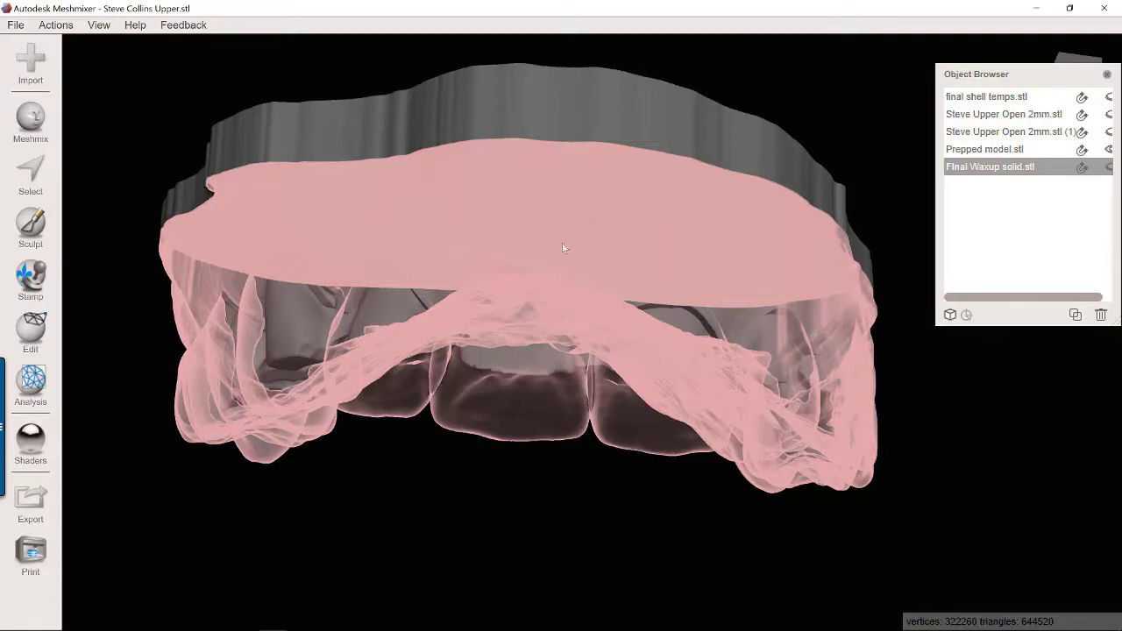
left_click(563, 118)
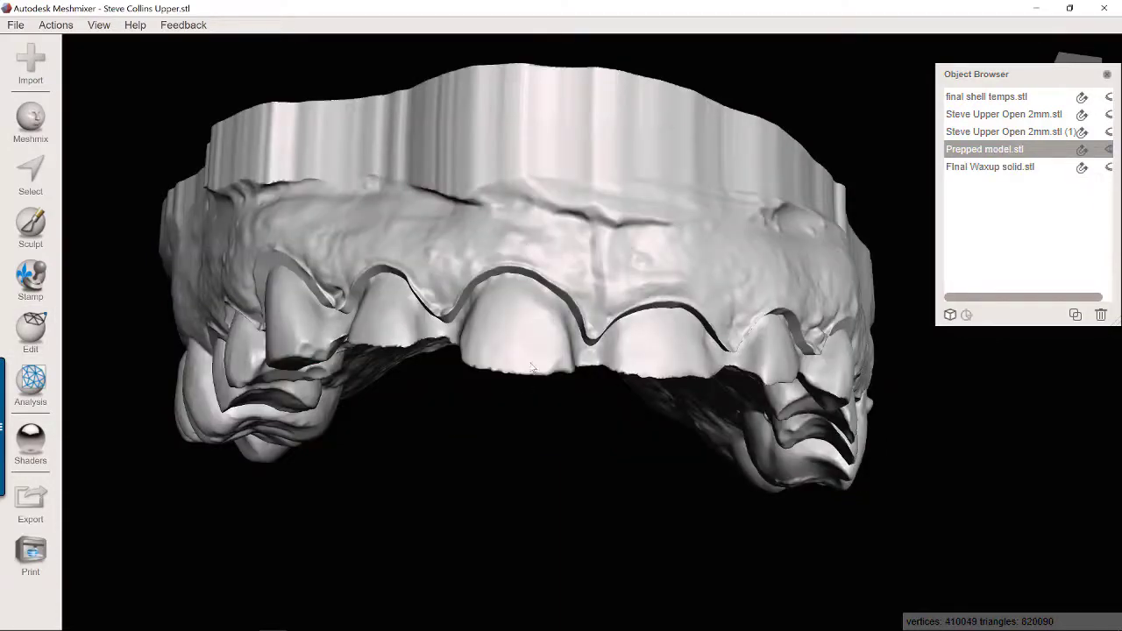
right_click_drag(531, 368, 533, 388)
- Import the "final shell temps" mesh, append it to the scene and view it seated on the prepped model
left_click(30, 60)
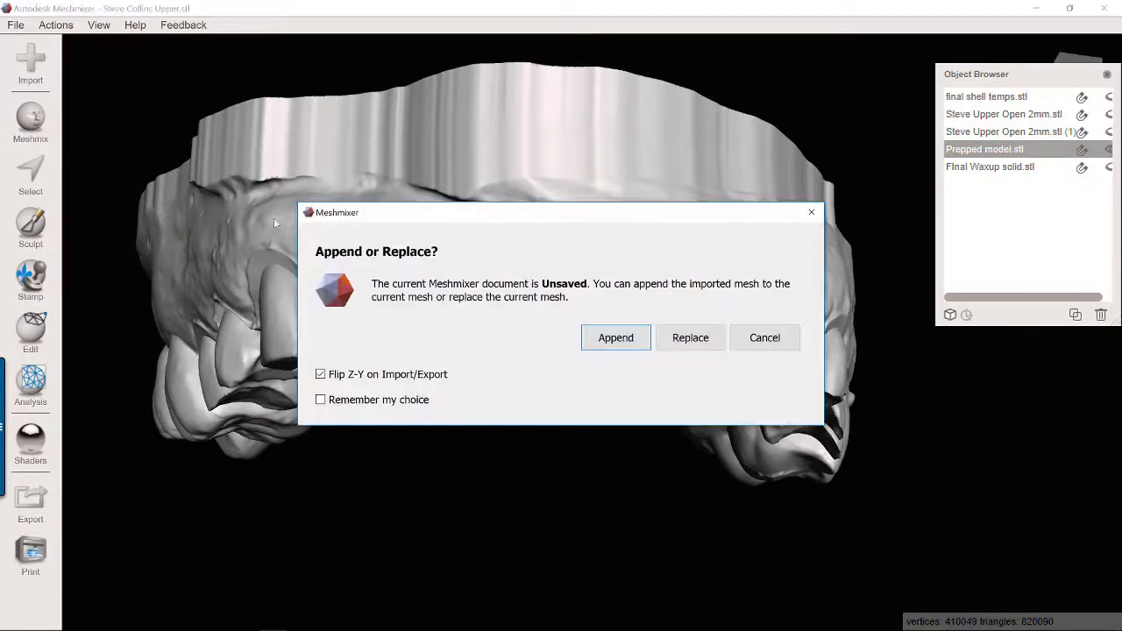
left_click(588, 342)
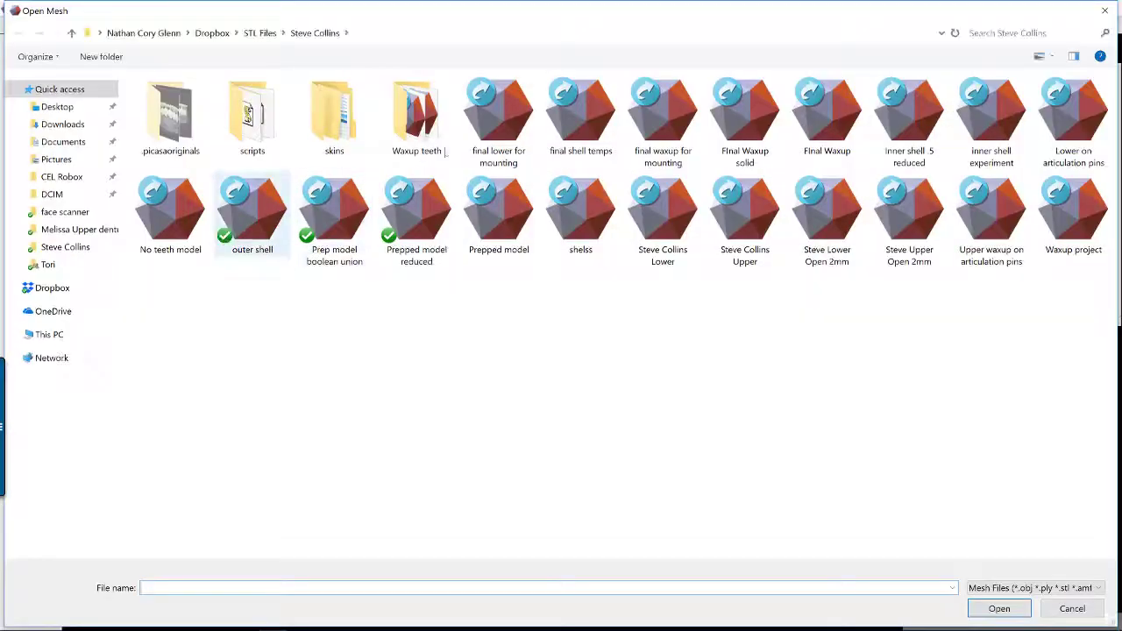
double_click(574, 123)
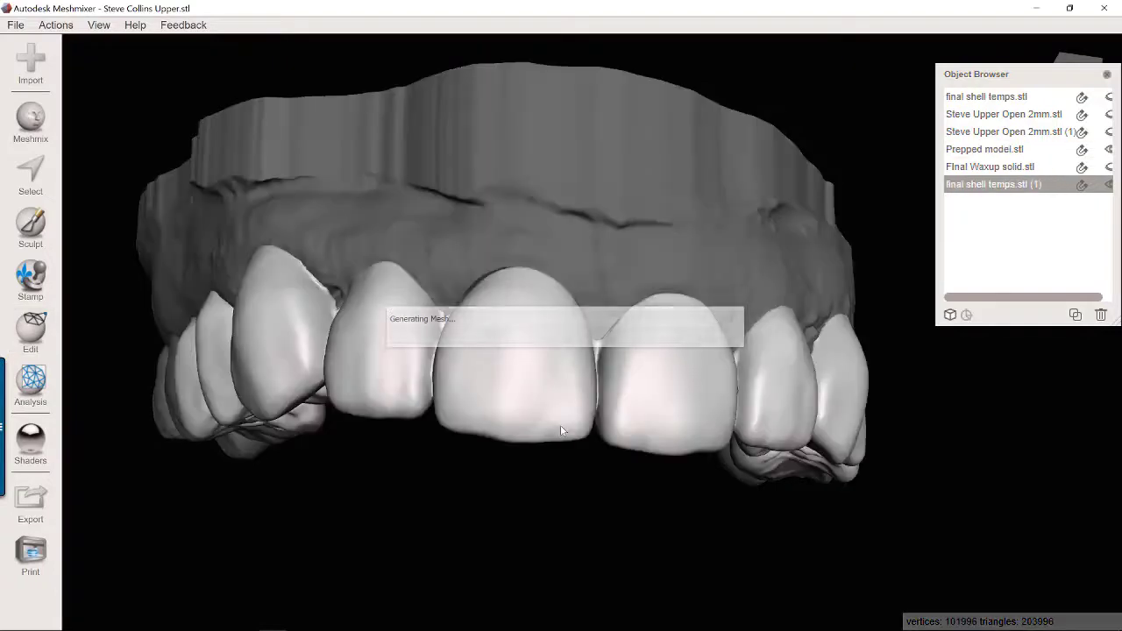
right_click_drag(507, 430, 516, 474)
- Hide the prepped model to examine the shell temporaries on their own, and show it again
left_click(1109, 149)
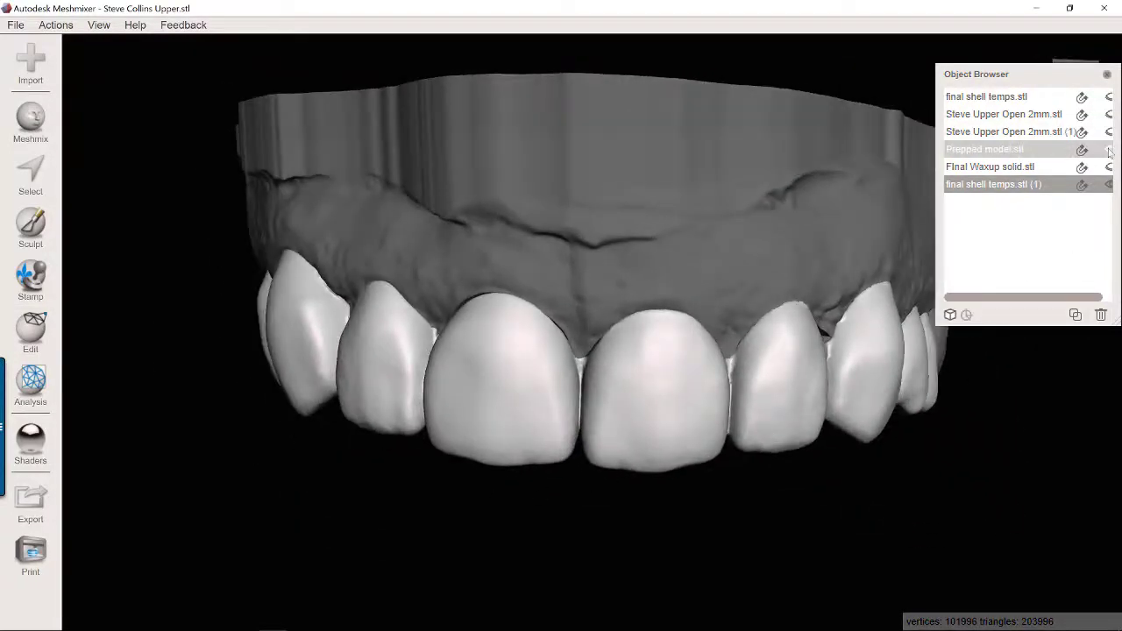
right_click_drag(615, 201, 917, 275)
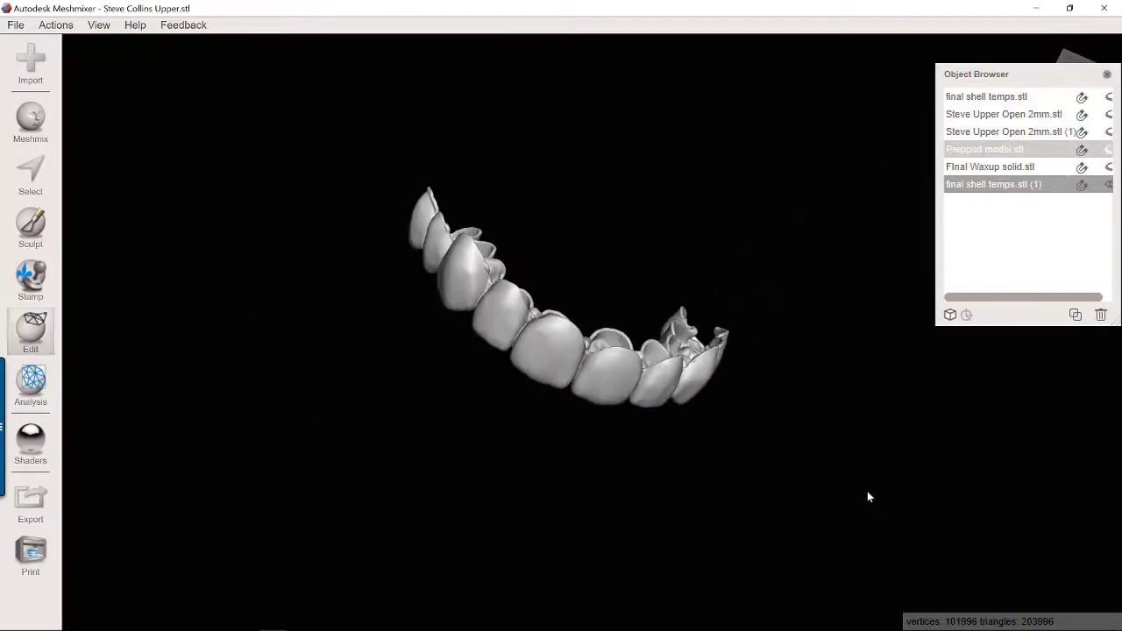
right_click_drag(867, 492, 968, 405)
- Transform the appended shell temporaries about 8.1 mm along the Y axis, away from the prepped teeth, and view the separation from the front
key("t")
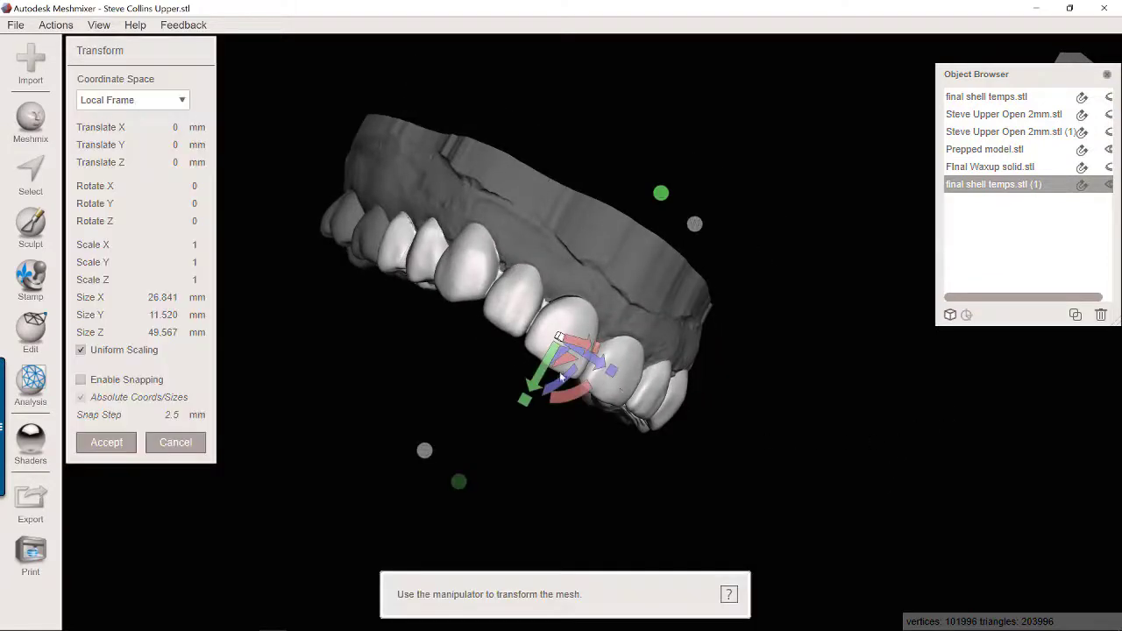
left_click_drag(552, 360, 496, 397)
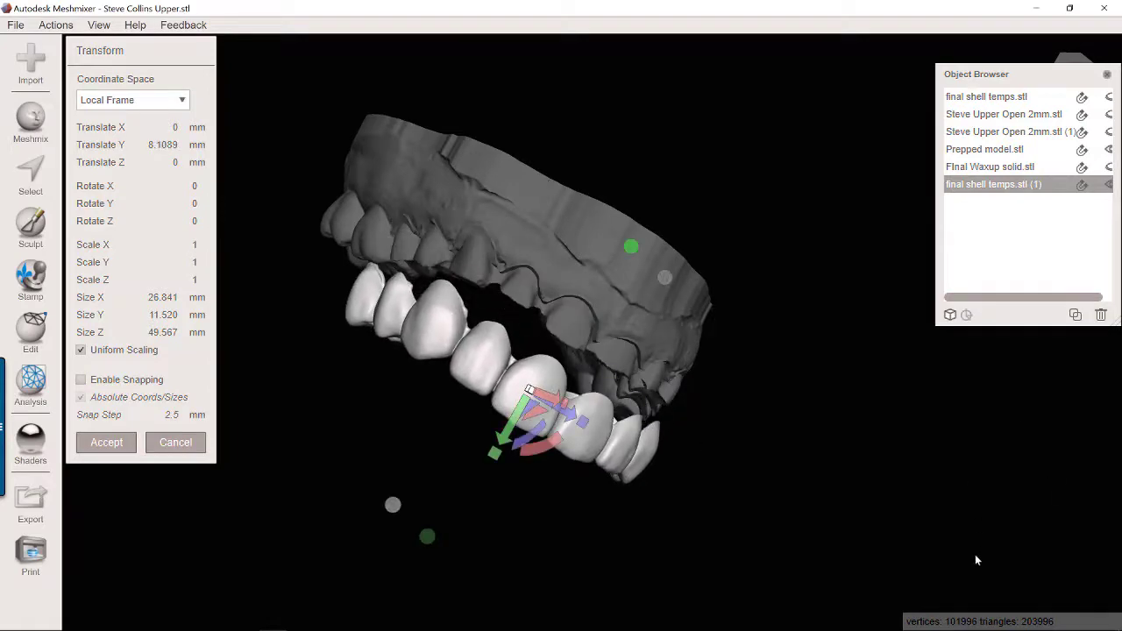
right_click_drag(1028, 518, 965, 523)
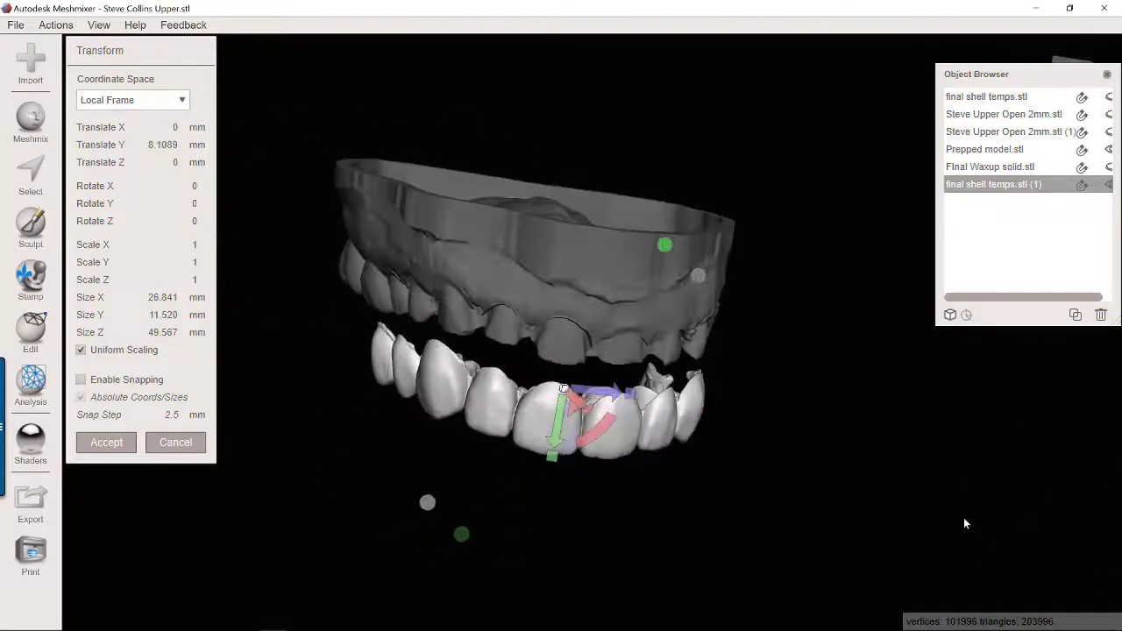
right_click_drag(325, 166, 644, 167)
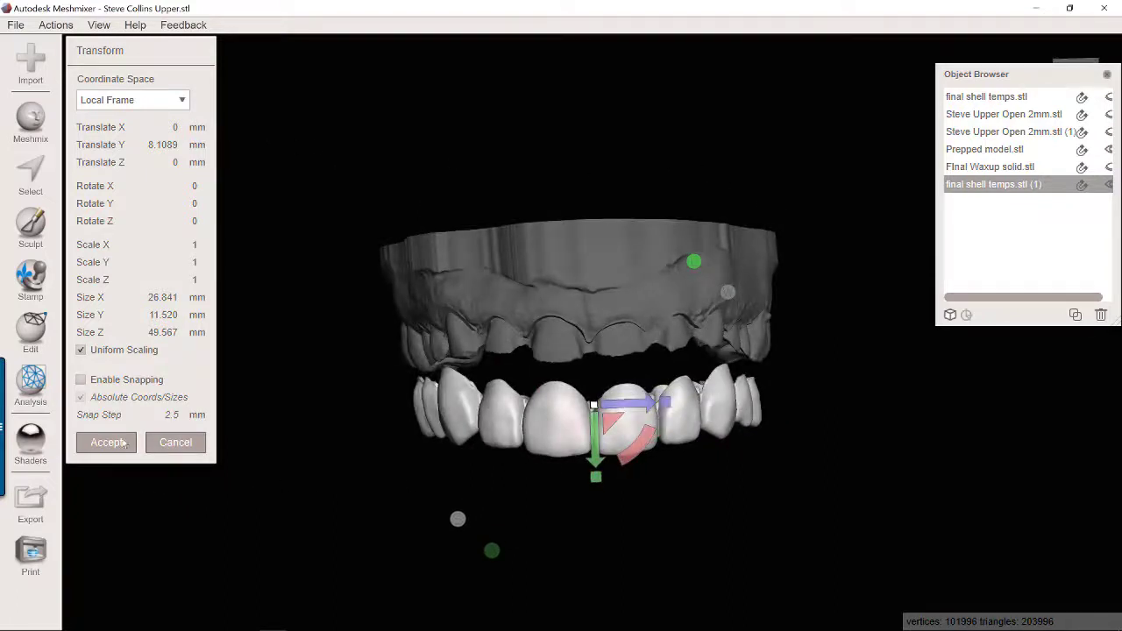
mouse_move(401, 616)
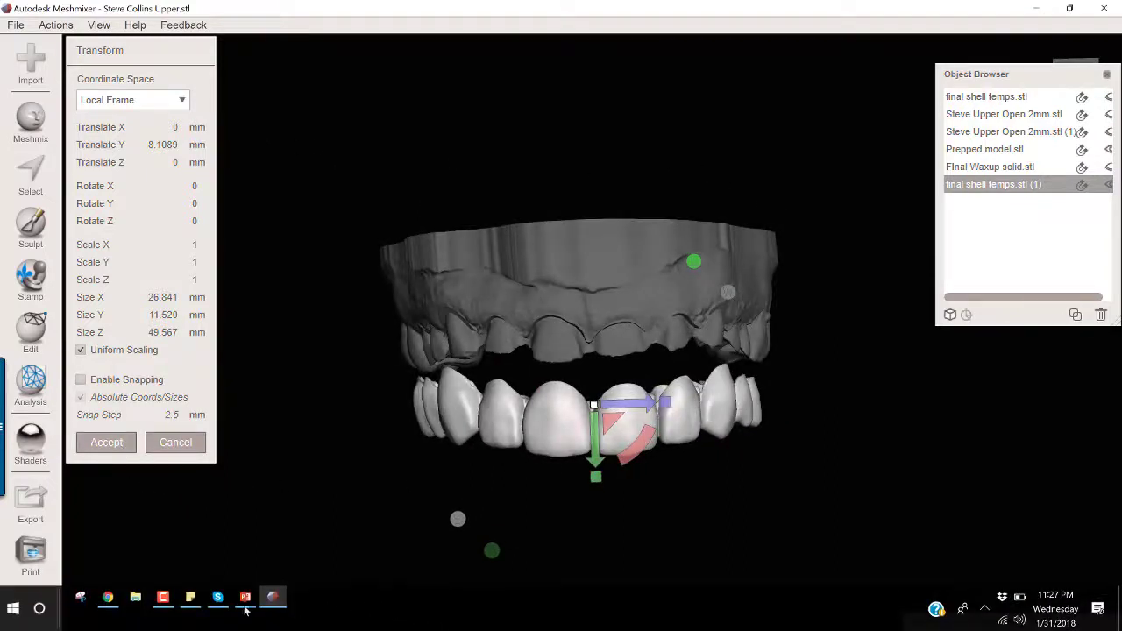